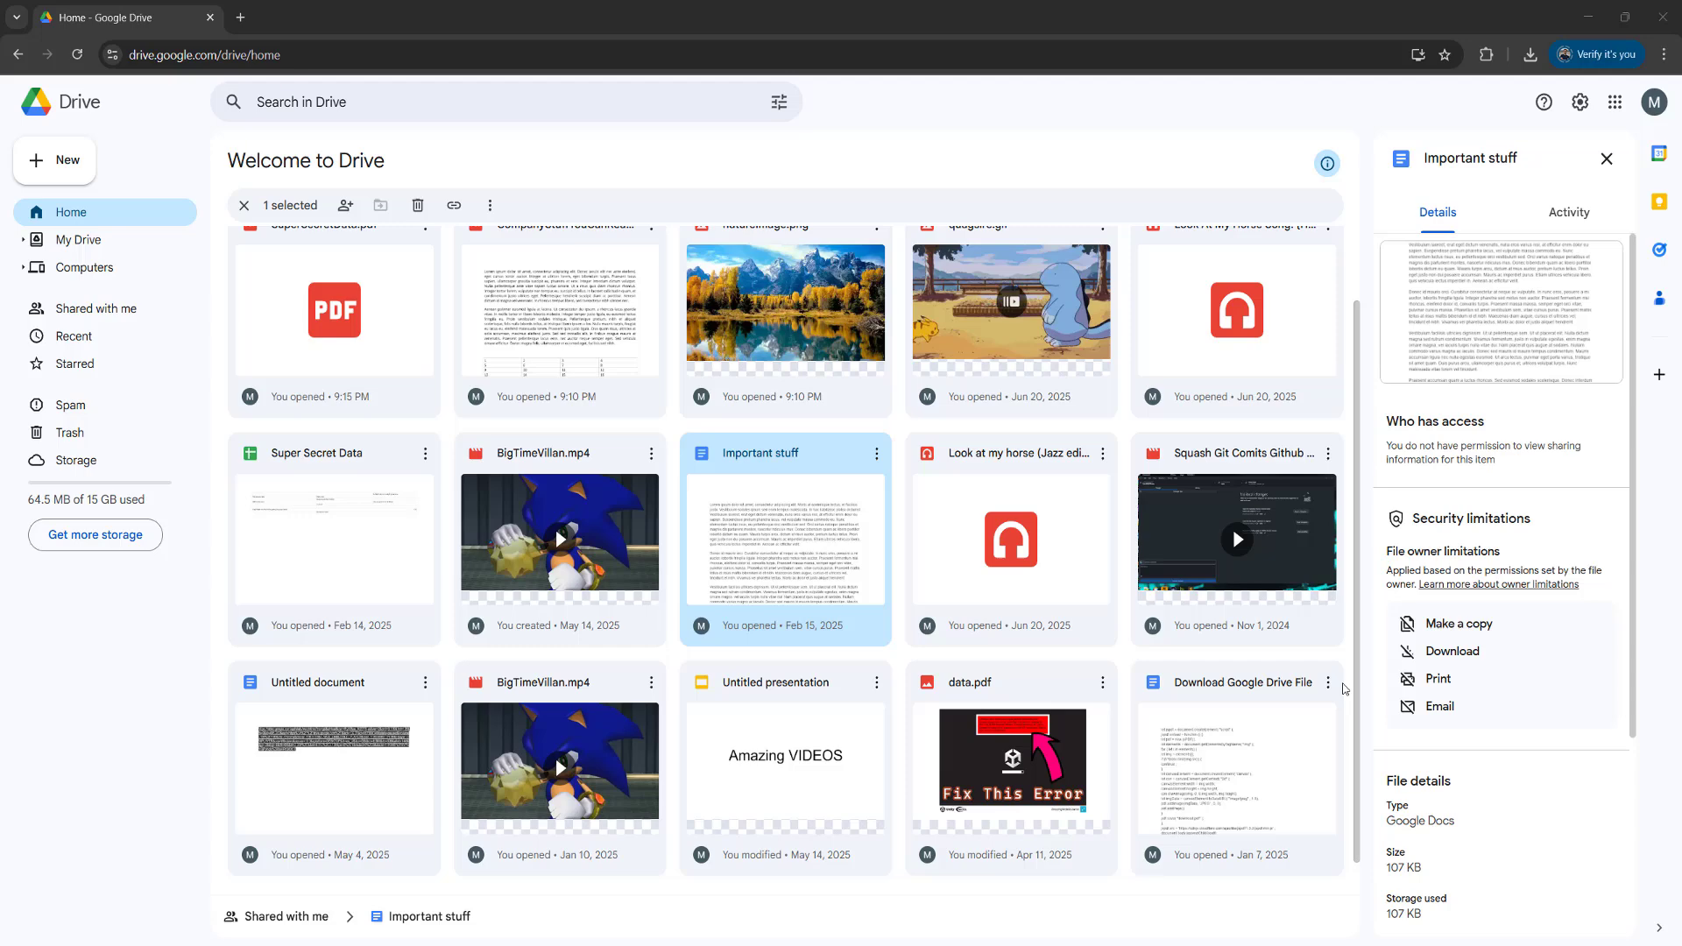
# - Open the Important stuff document, dismiss the notice, and select '/edit?tab=t.0' in the address
pyautogui.doubleClick(762, 520)
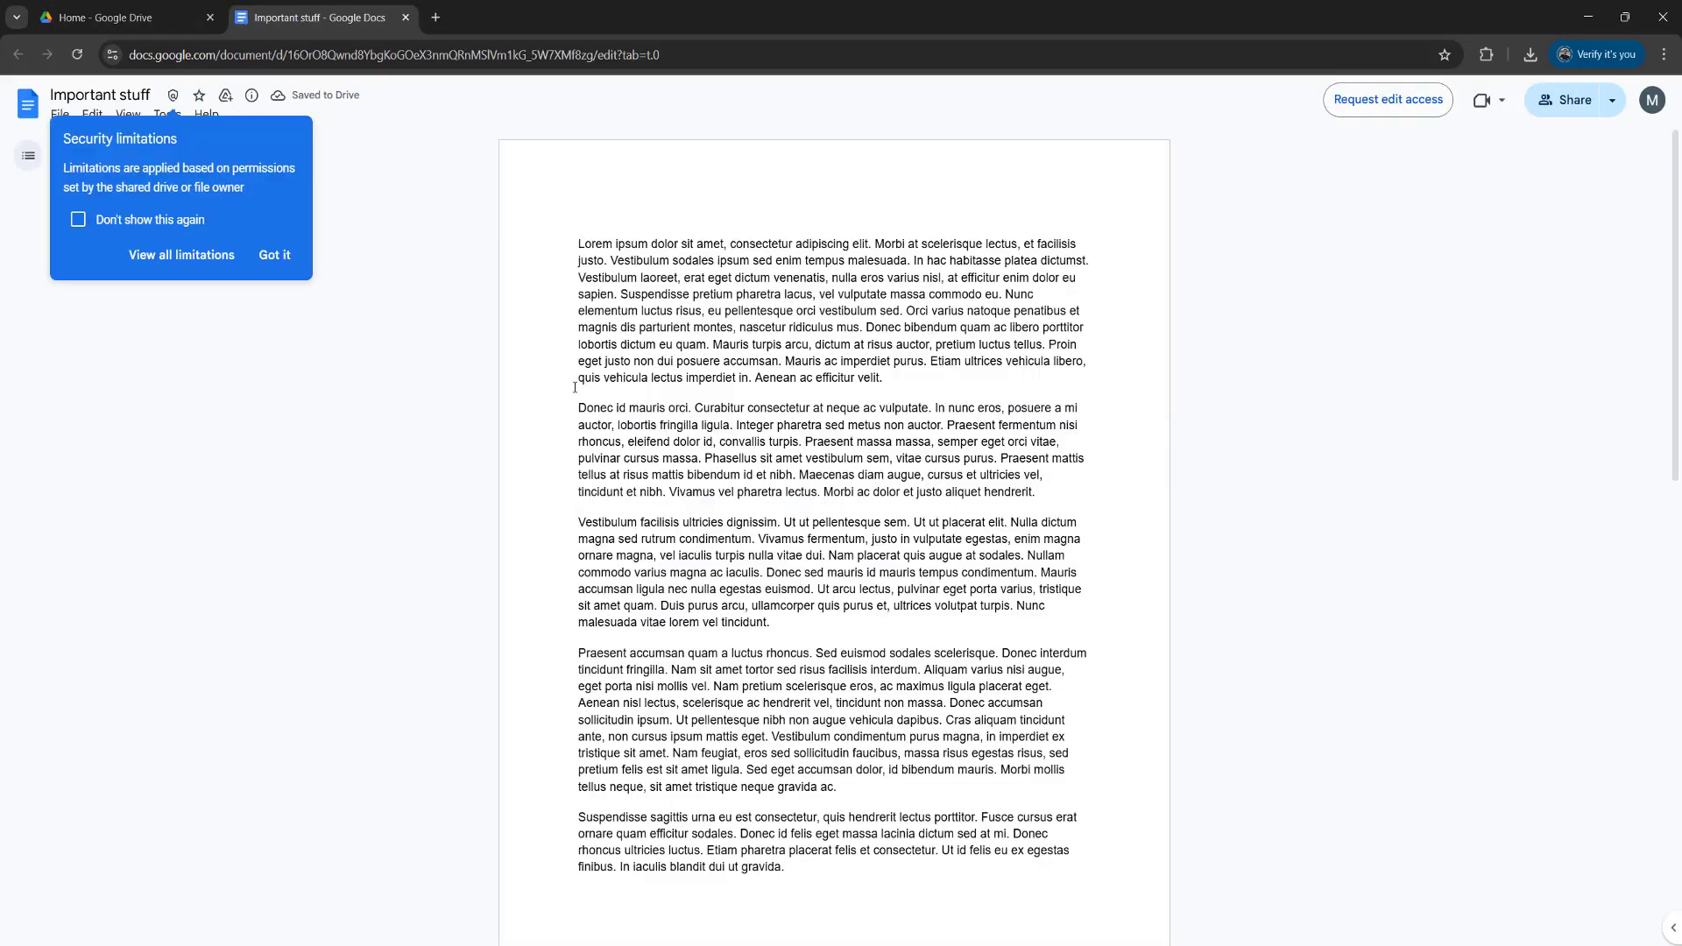
pyautogui.click(827, 312)
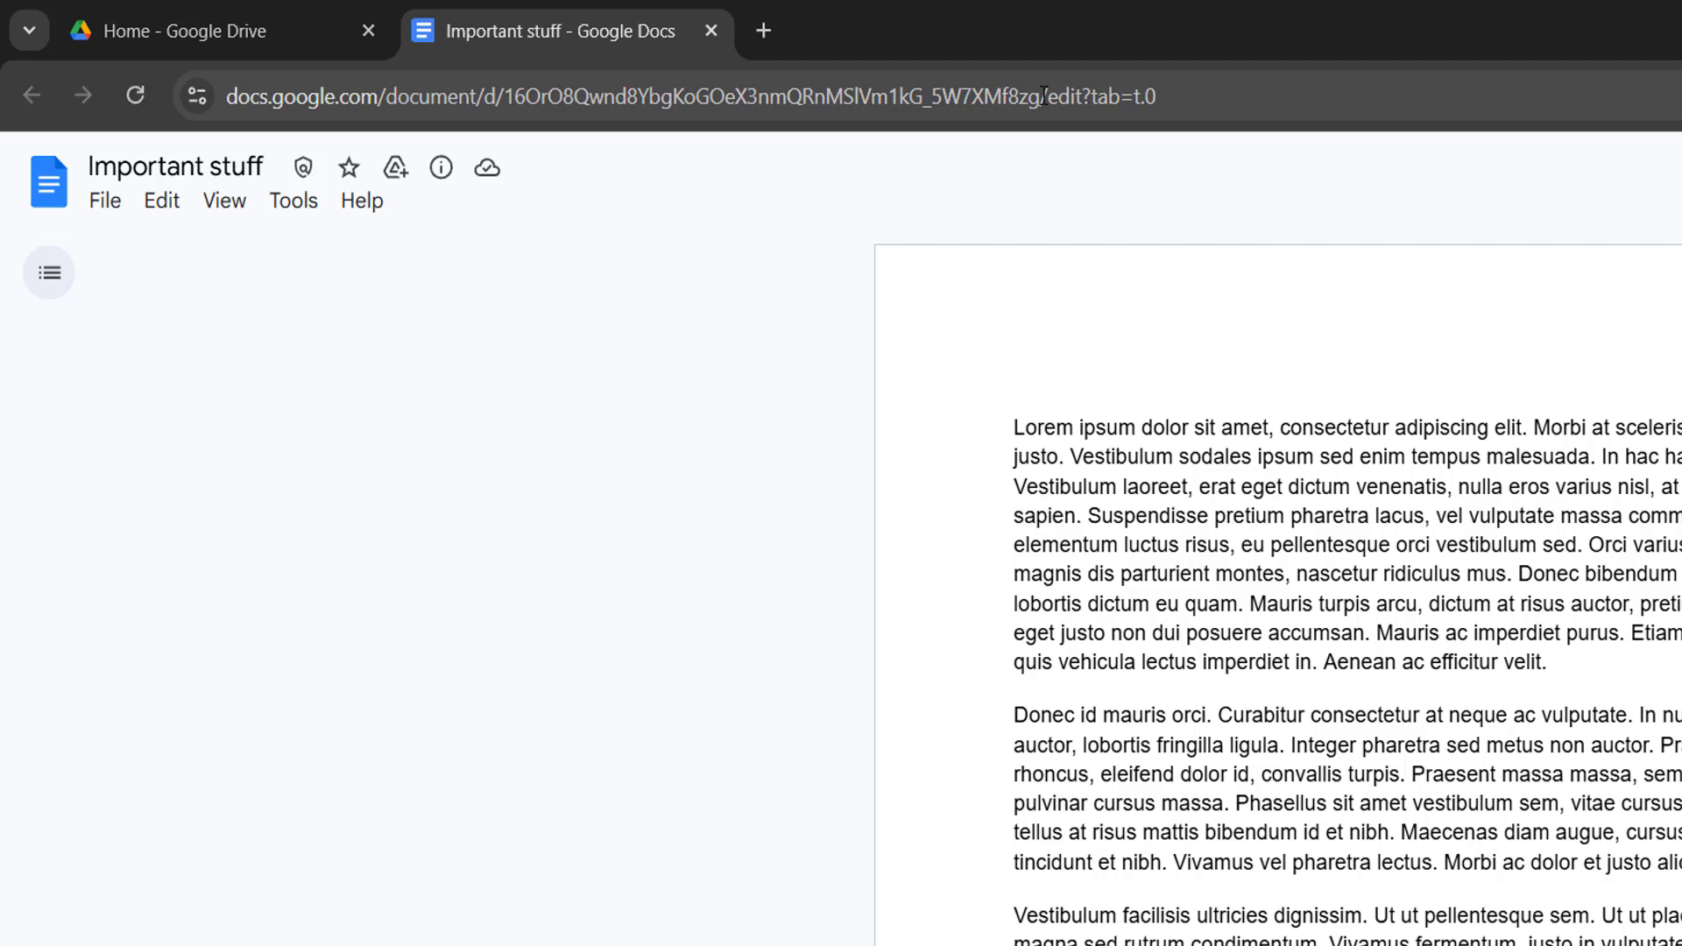
pyautogui.moveTo(1043, 97); pyautogui.dragTo(1235, 92)
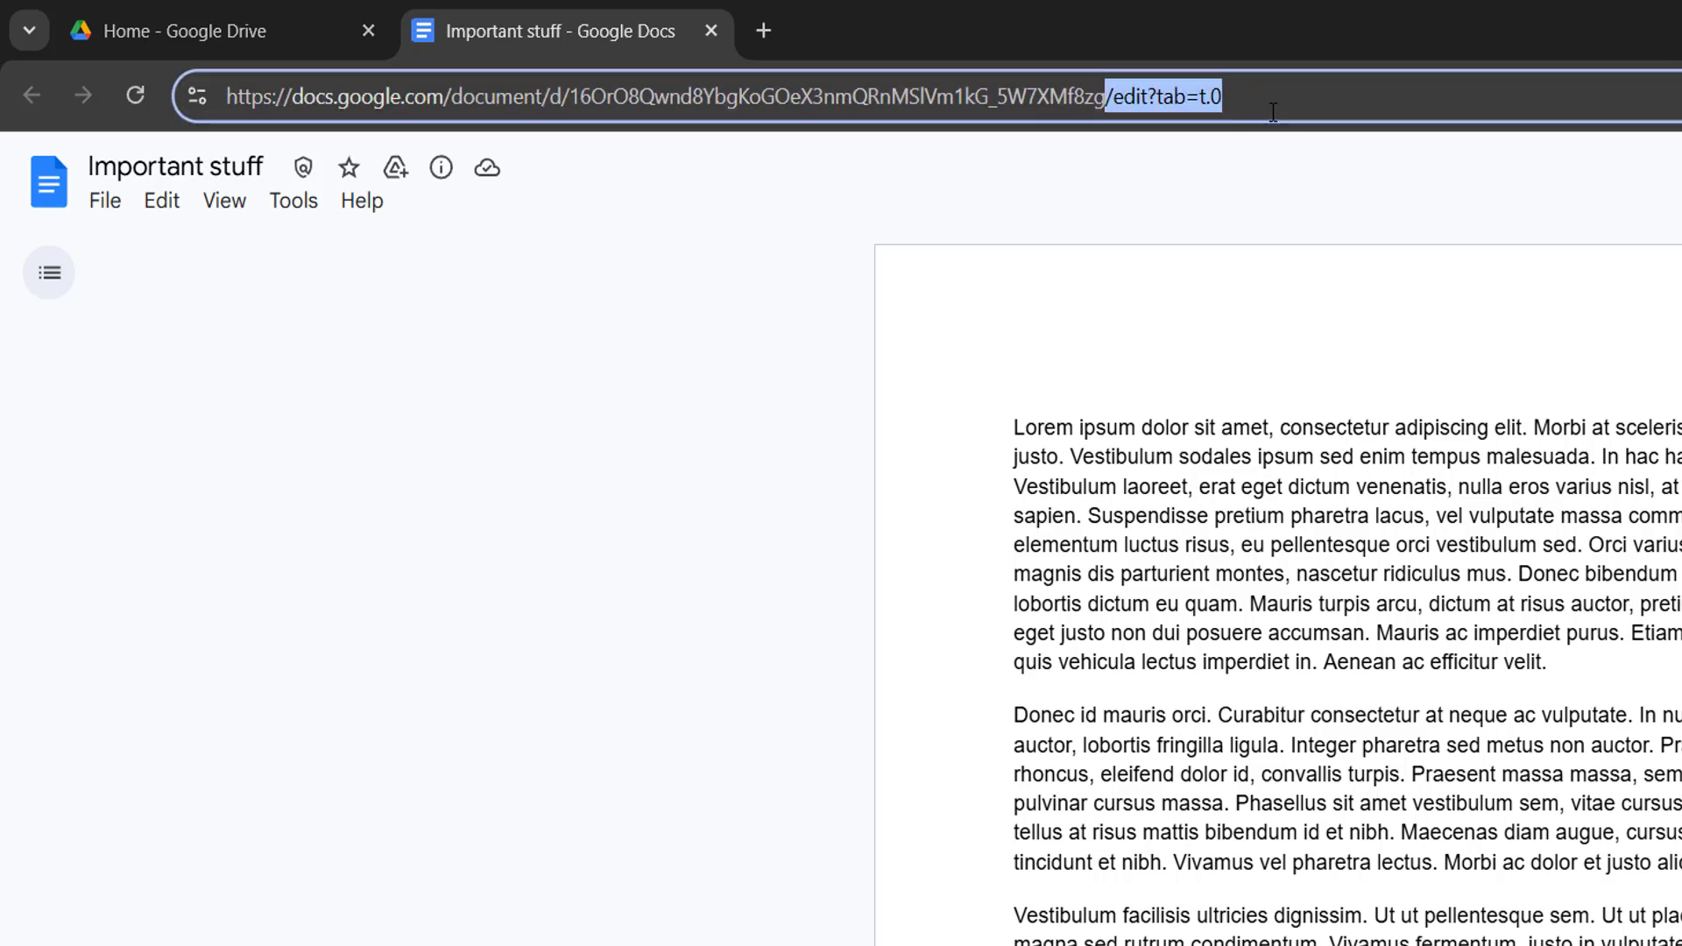
pyautogui.moveTo(1224, 96); pyautogui.dragTo(1120, 107)
pyautogui.write('mobilebasic')
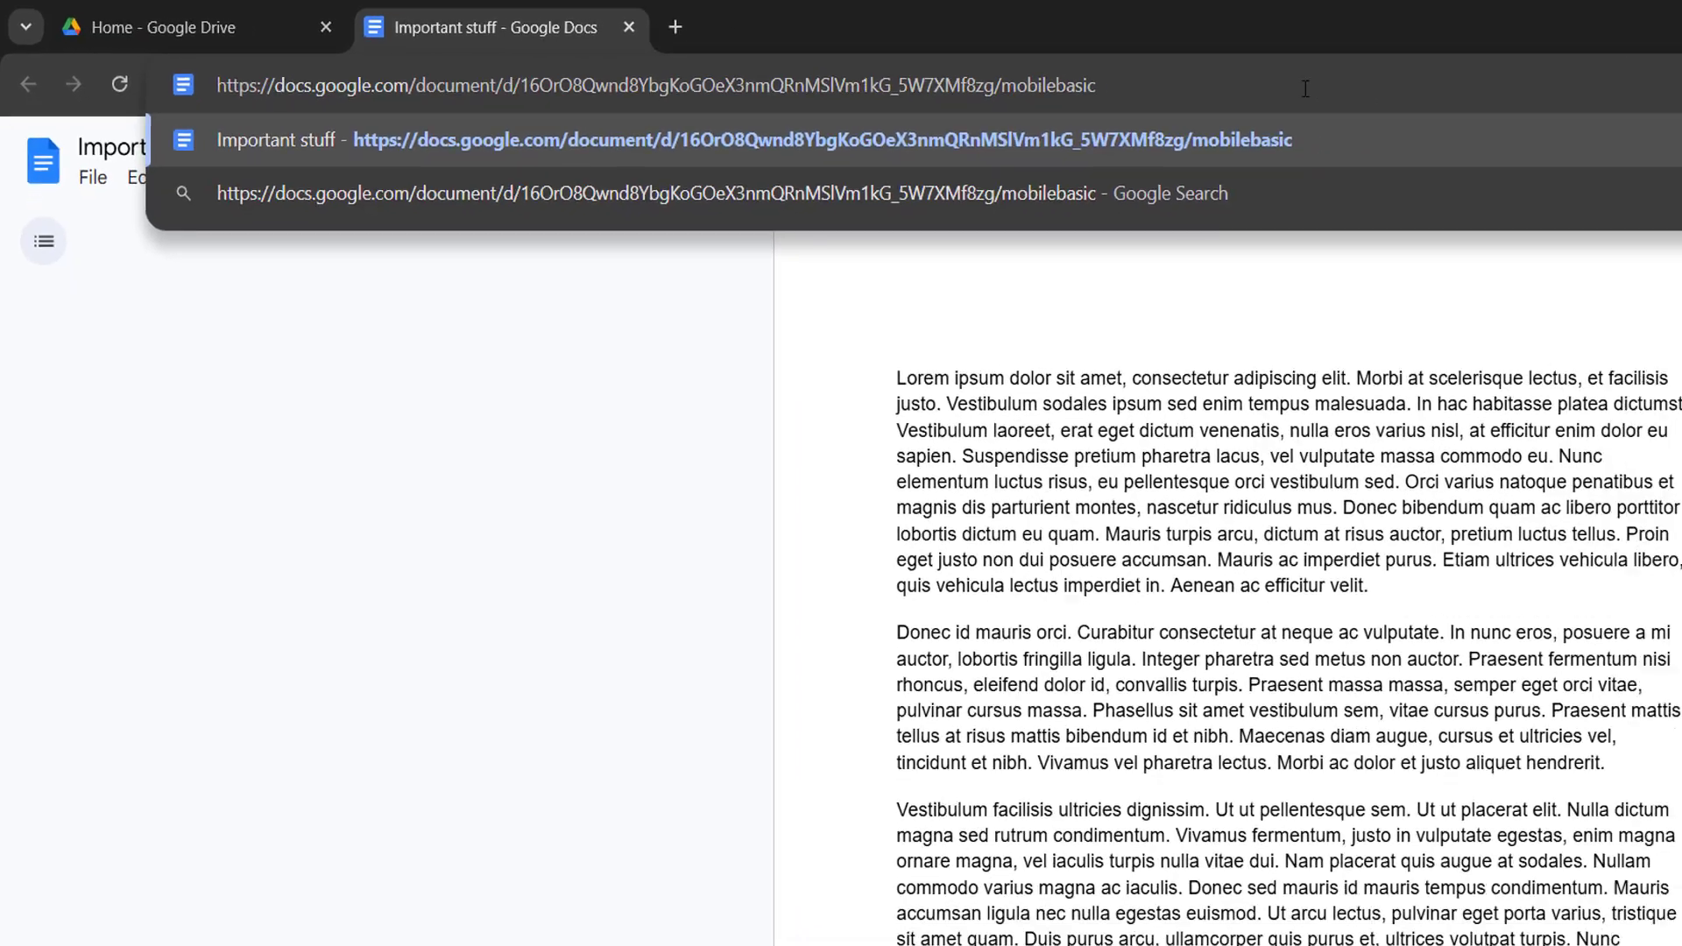
# - Load the mobilebasic page, dismiss the Translate offer, and reach Chrome's menu for Developer tools
pyautogui.press('Return')
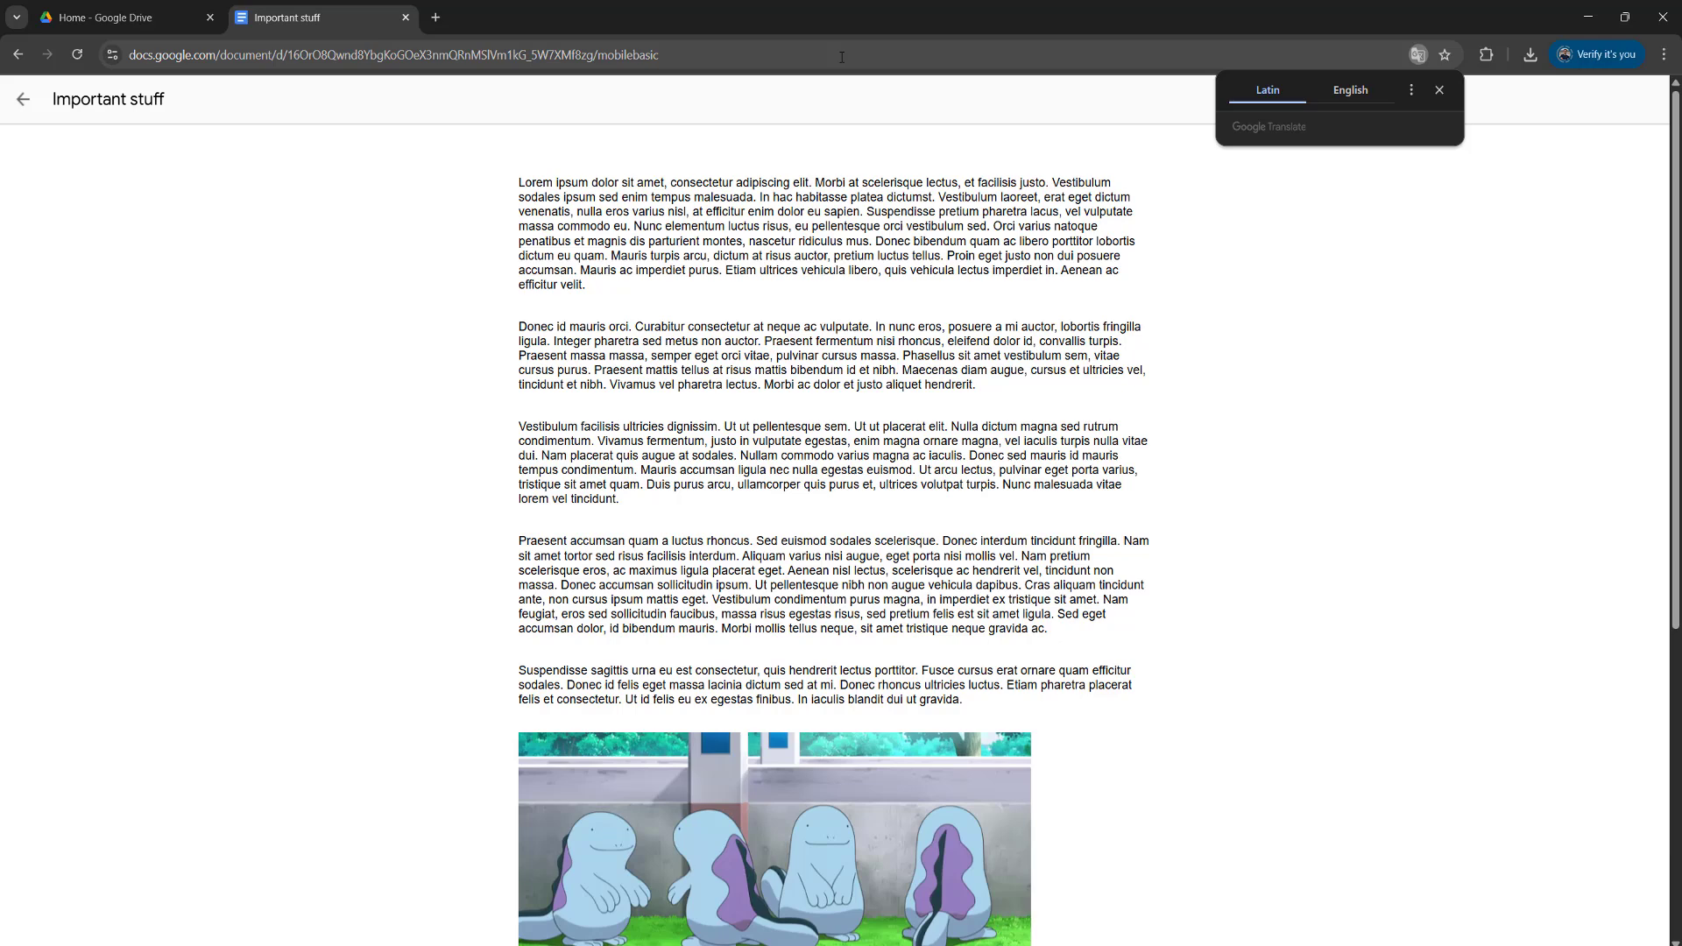
pyautogui.click(889, 121)
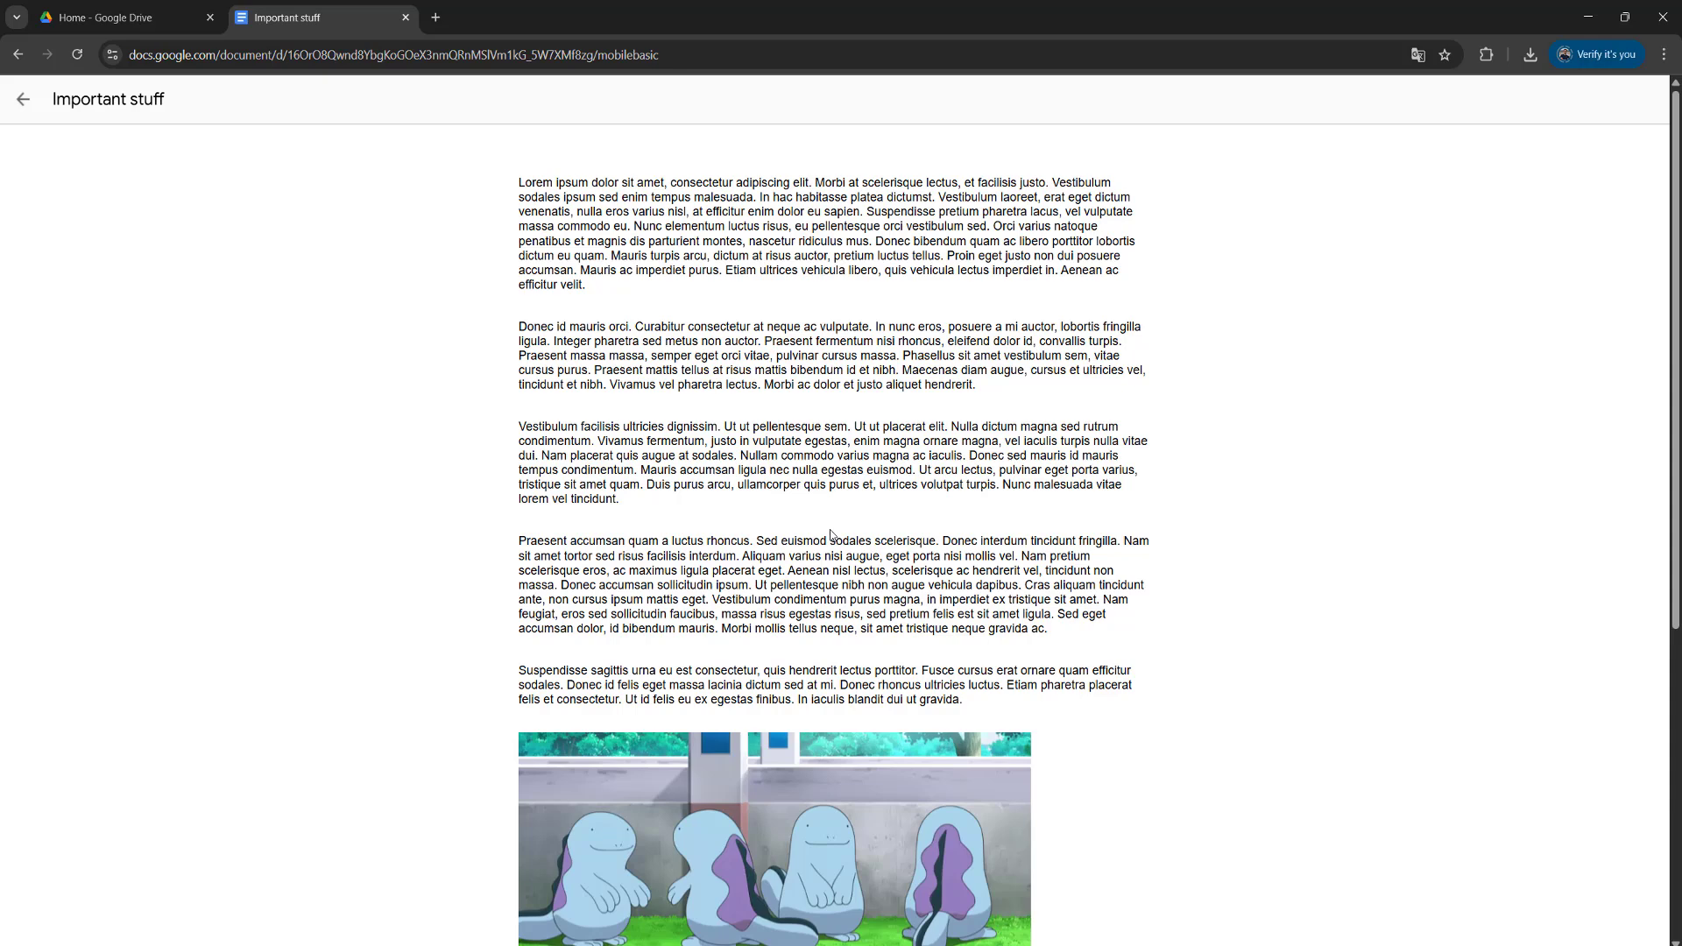
pyautogui.press('F12')
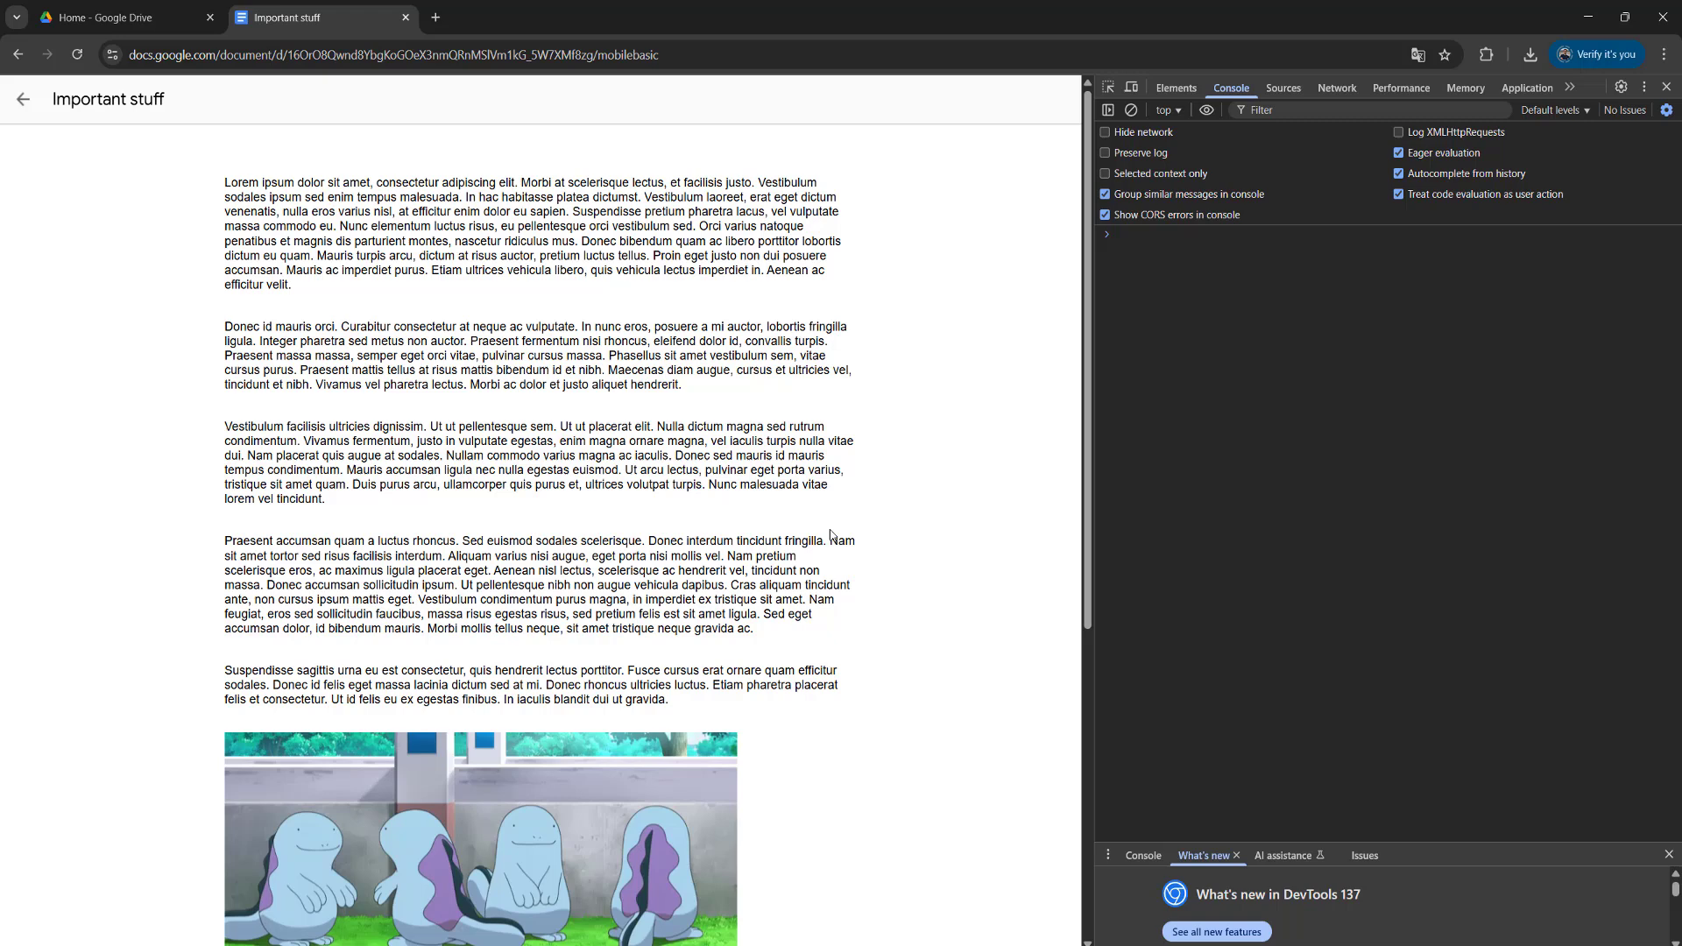
pyautogui.press('F12')
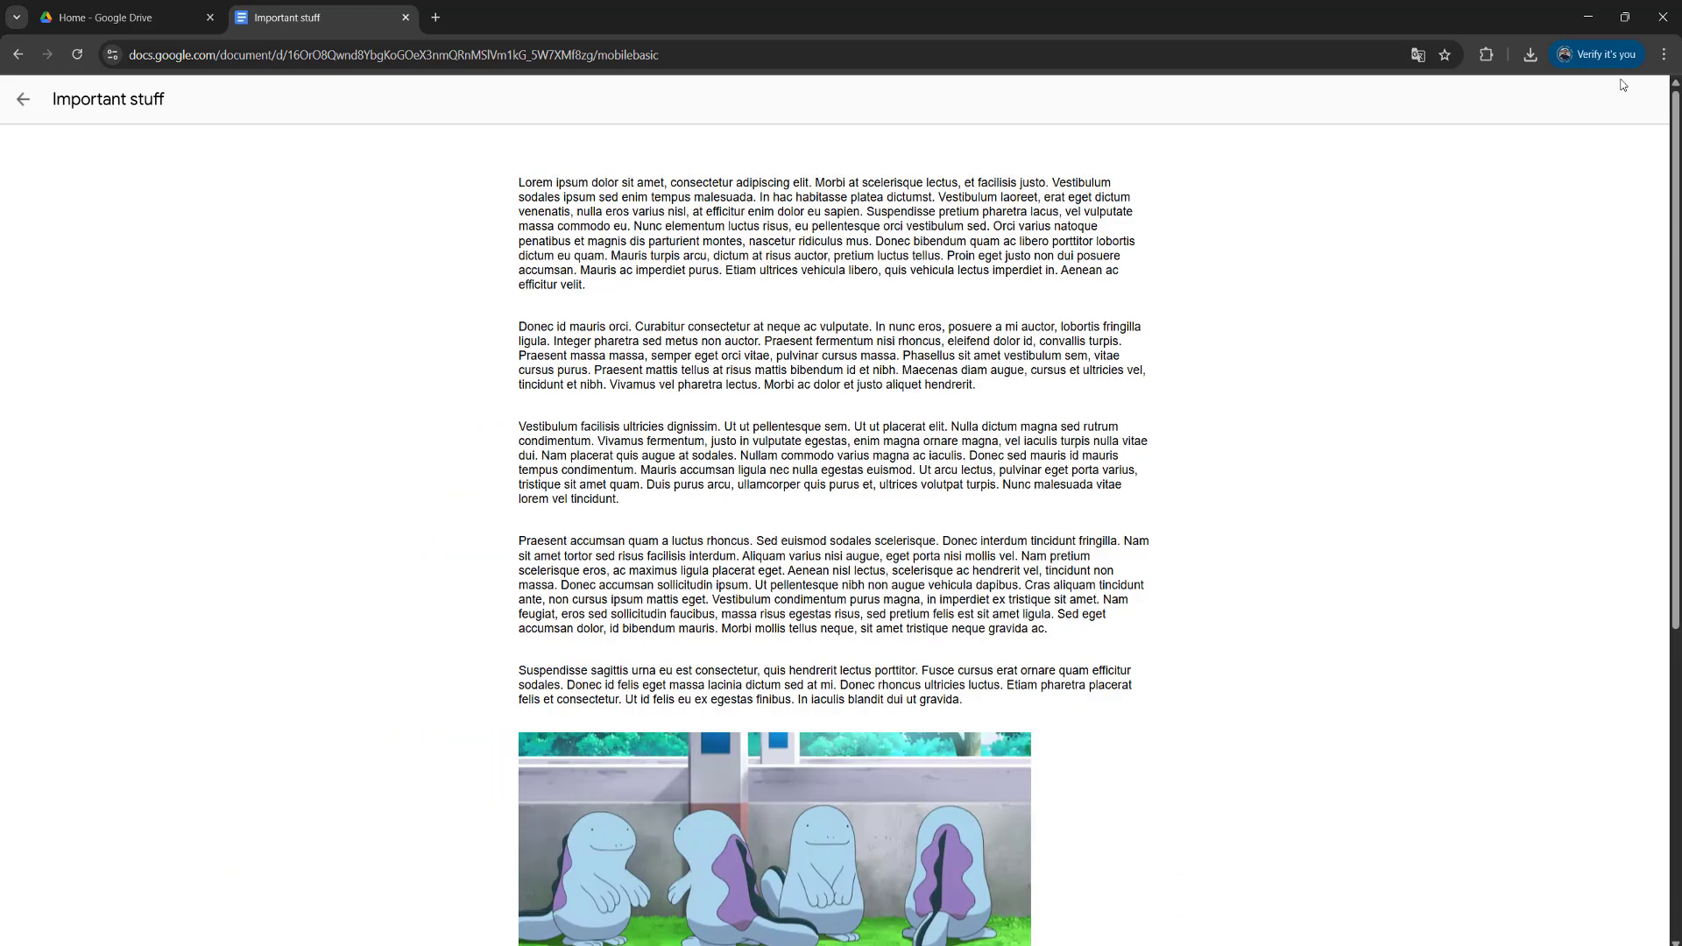
pyautogui.click(1664, 55)
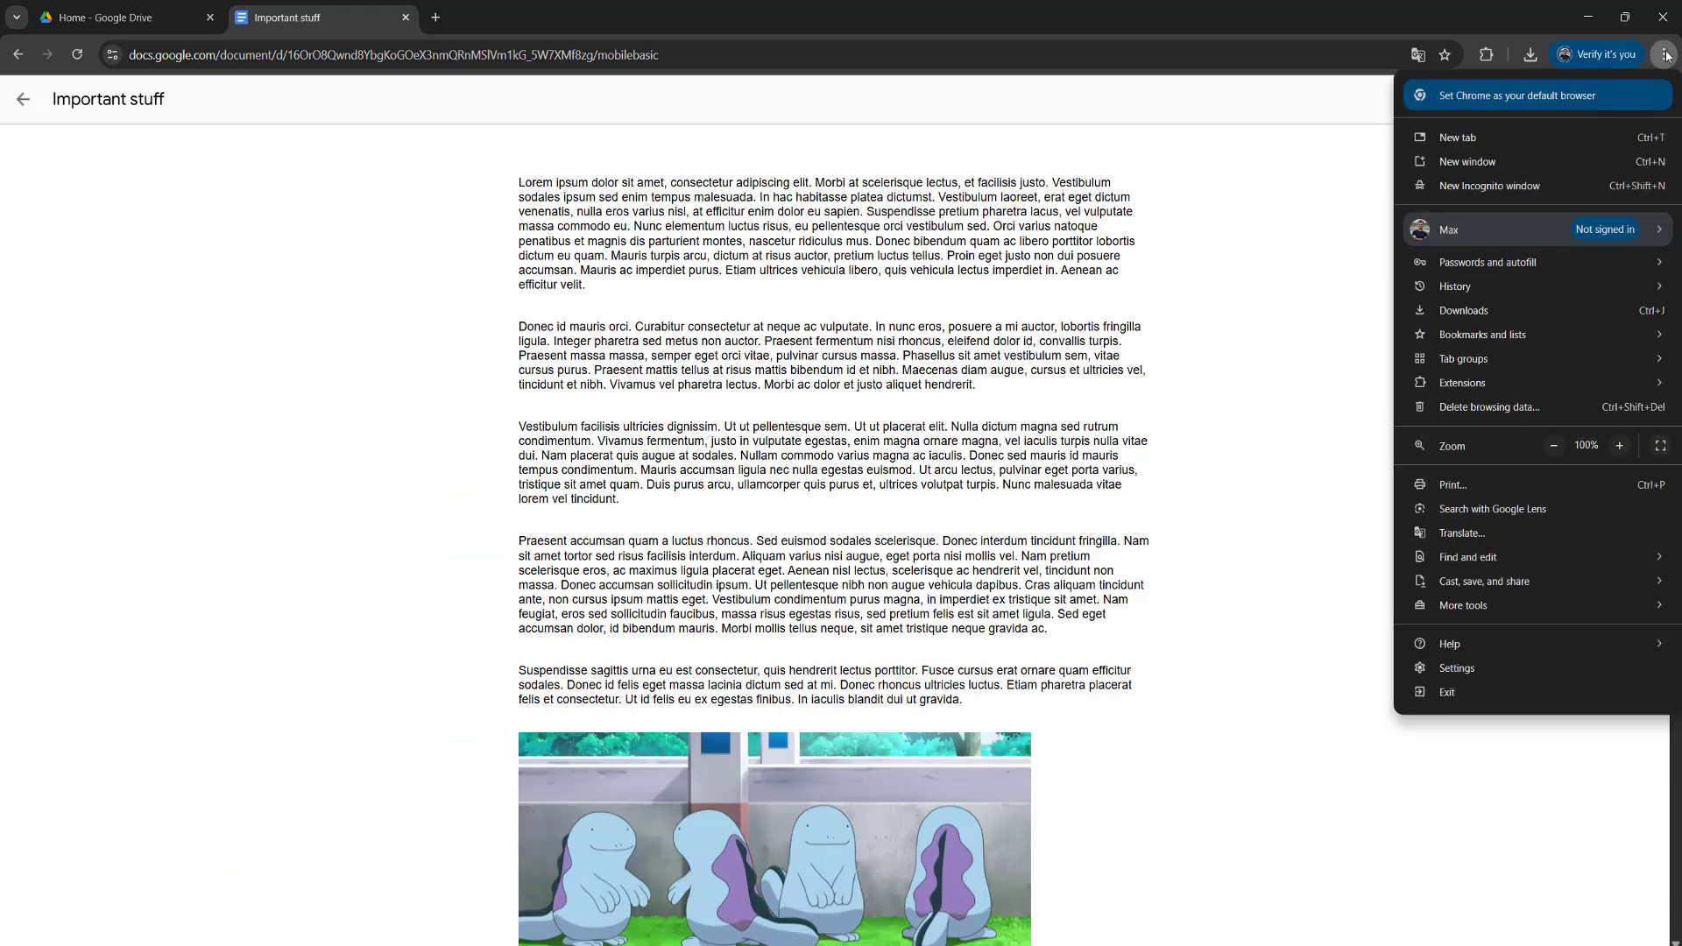
pyautogui.moveTo(1462, 604)
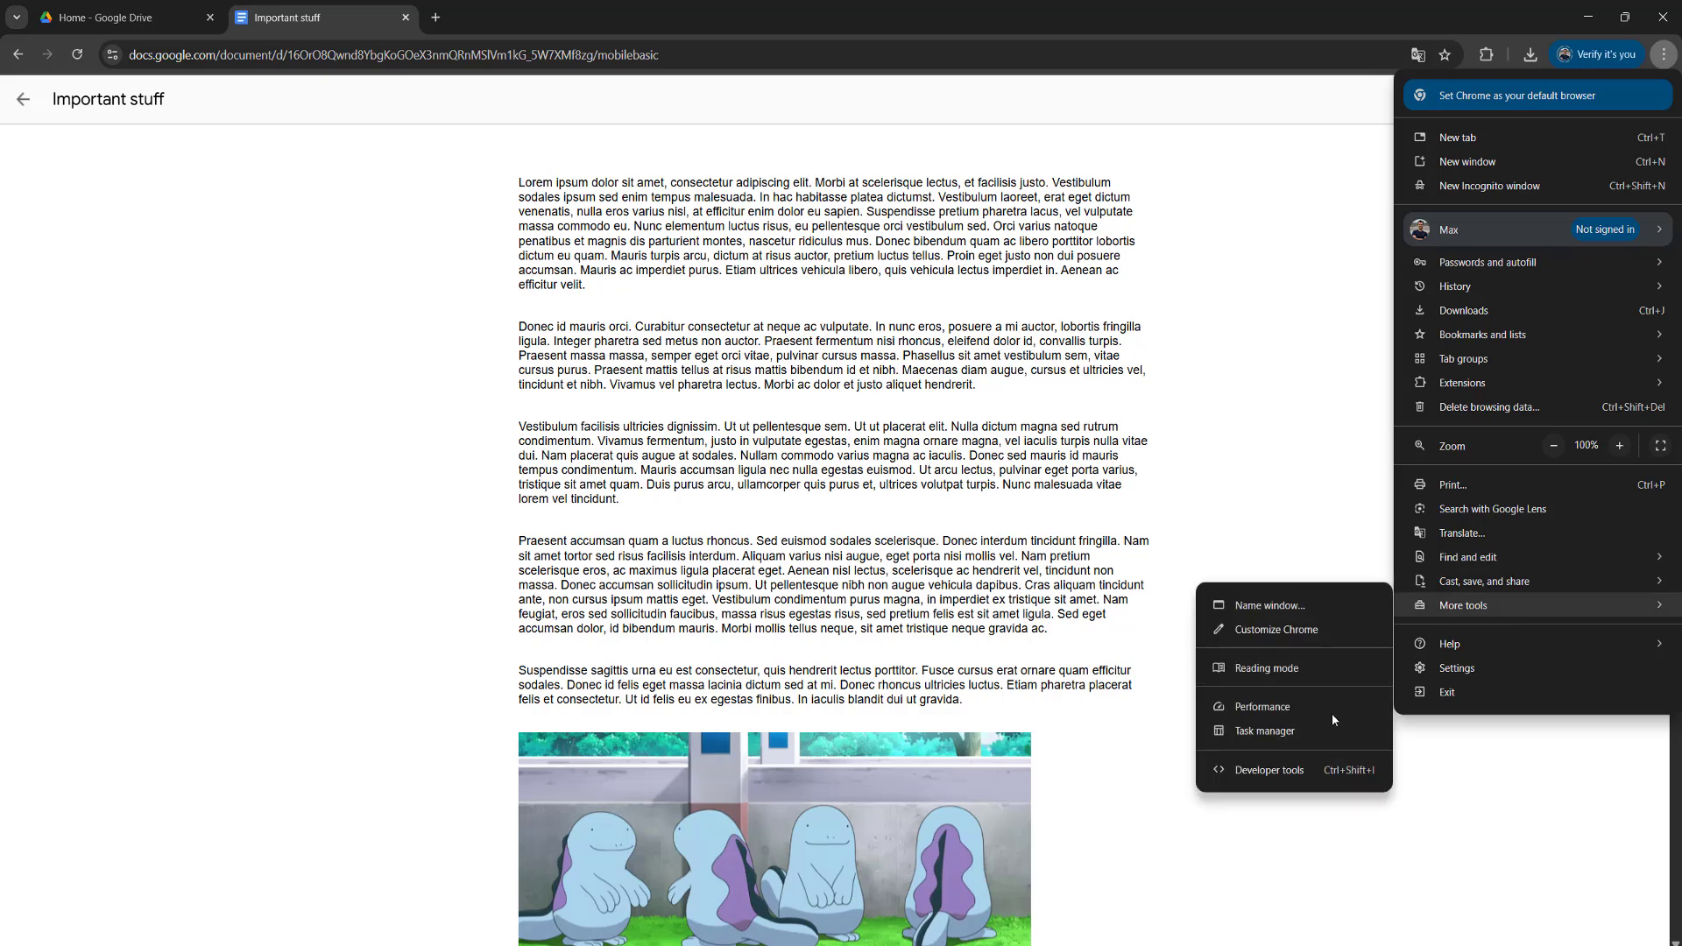
# - Dock Developer tools beside the page and switch to the Network panel via the » overflow
pyautogui.click(1305, 775)
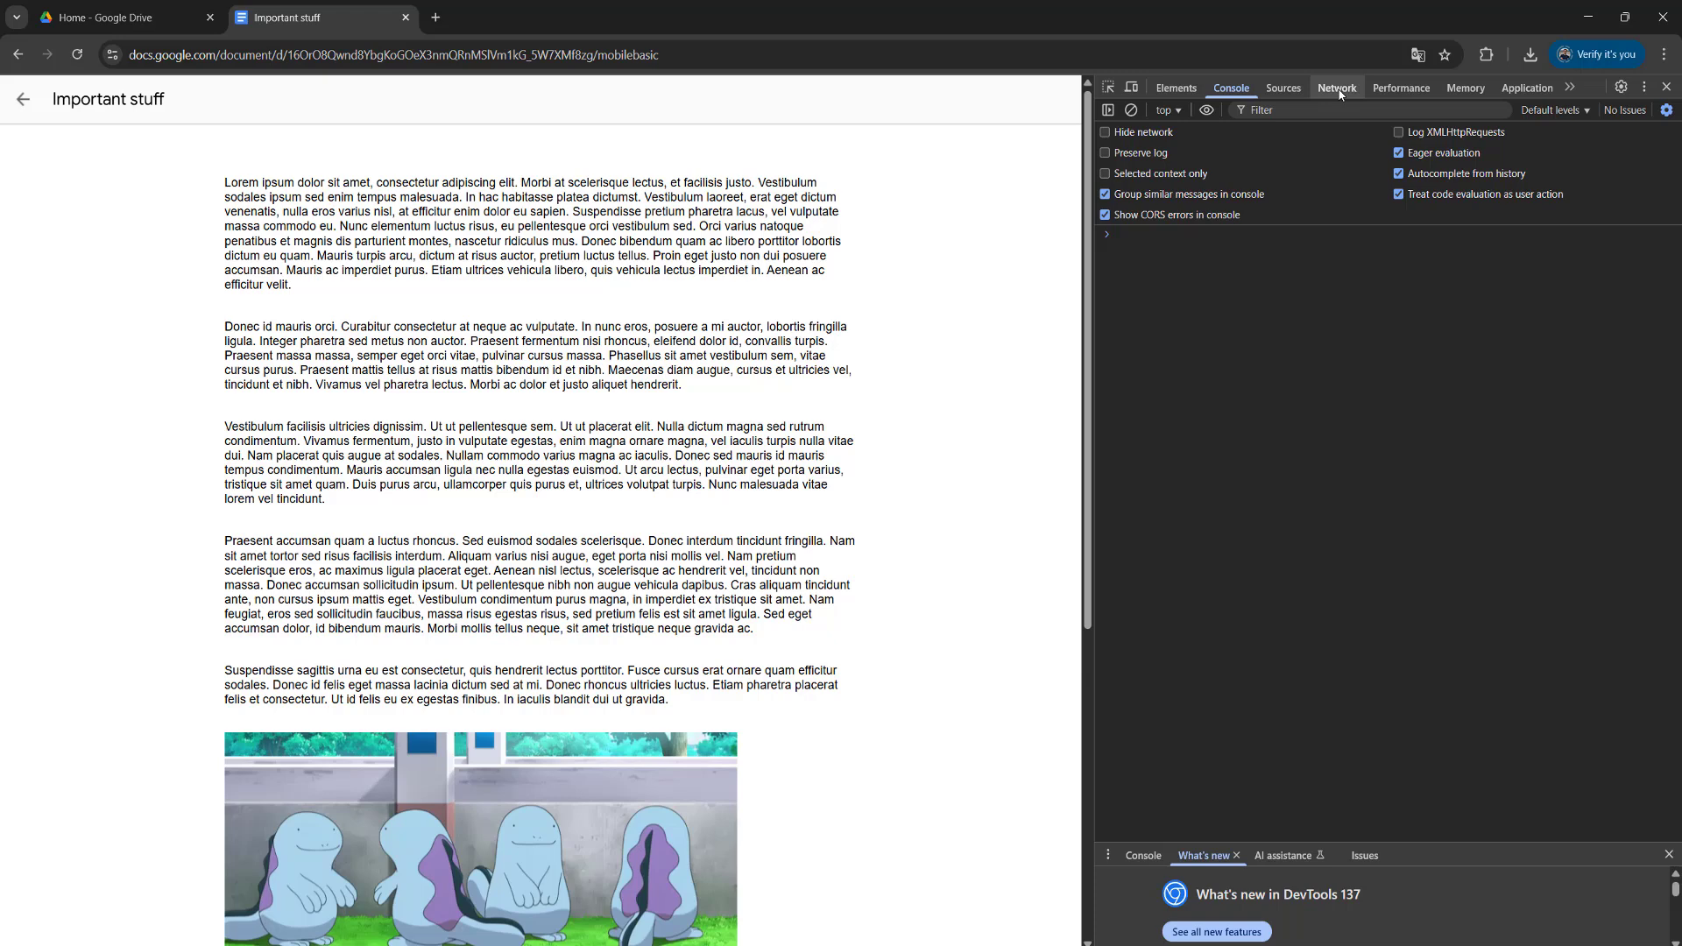
pyautogui.click(1571, 90)
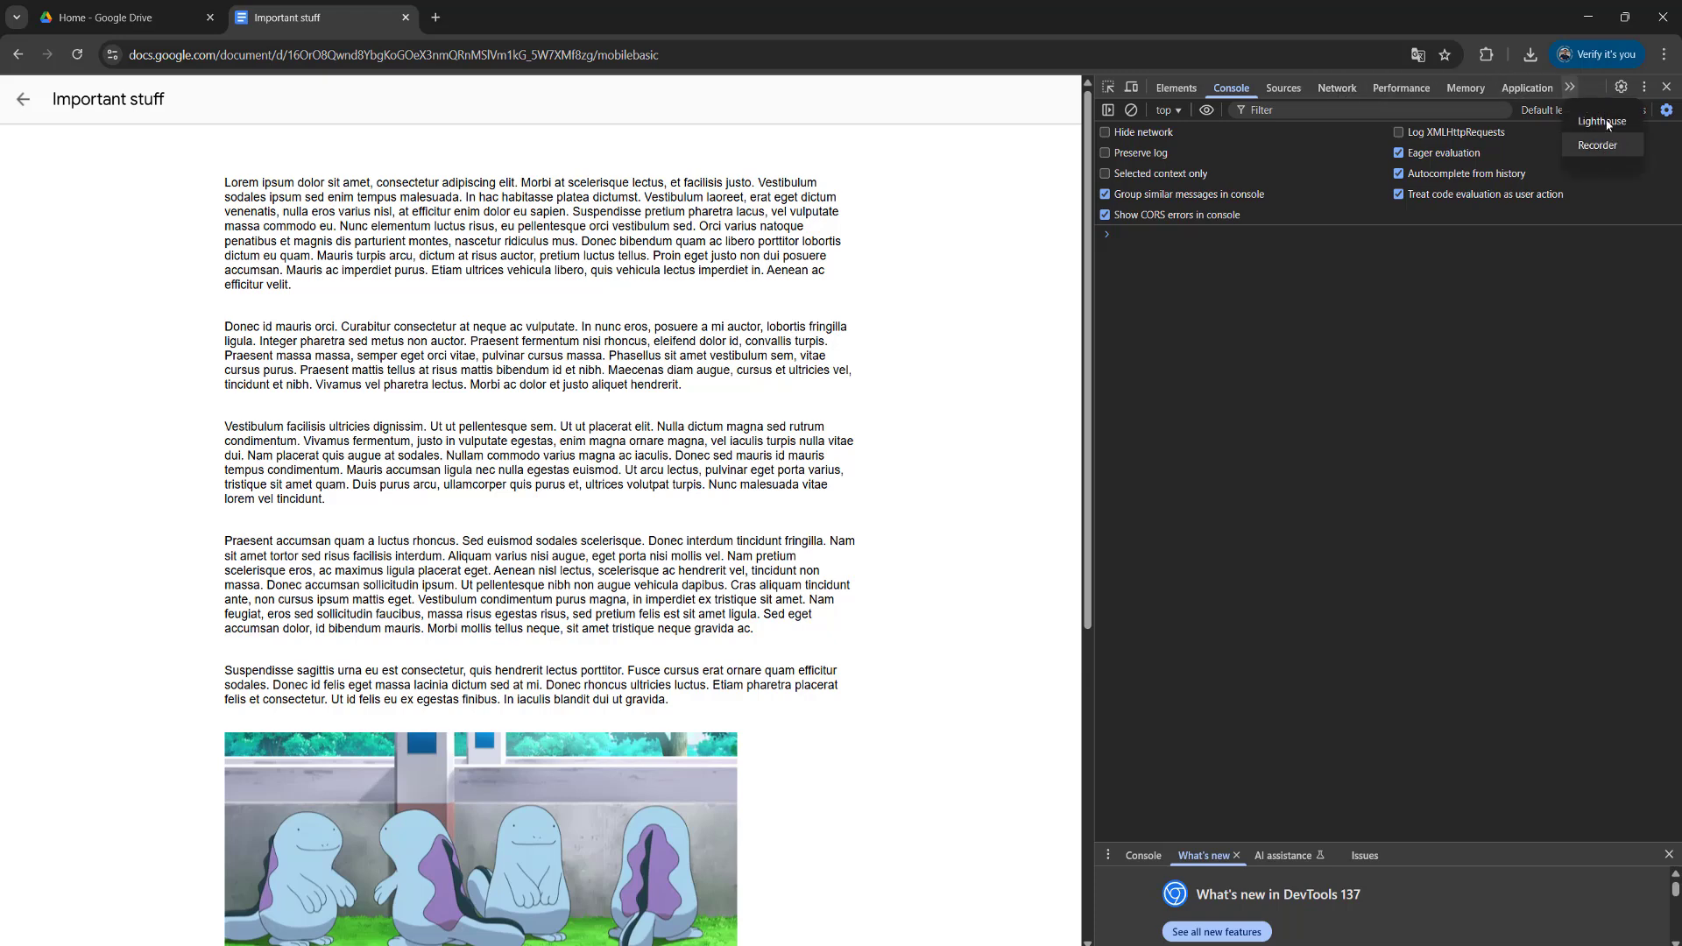
pyautogui.click(1573, 86)
pyautogui.click(1336, 87)
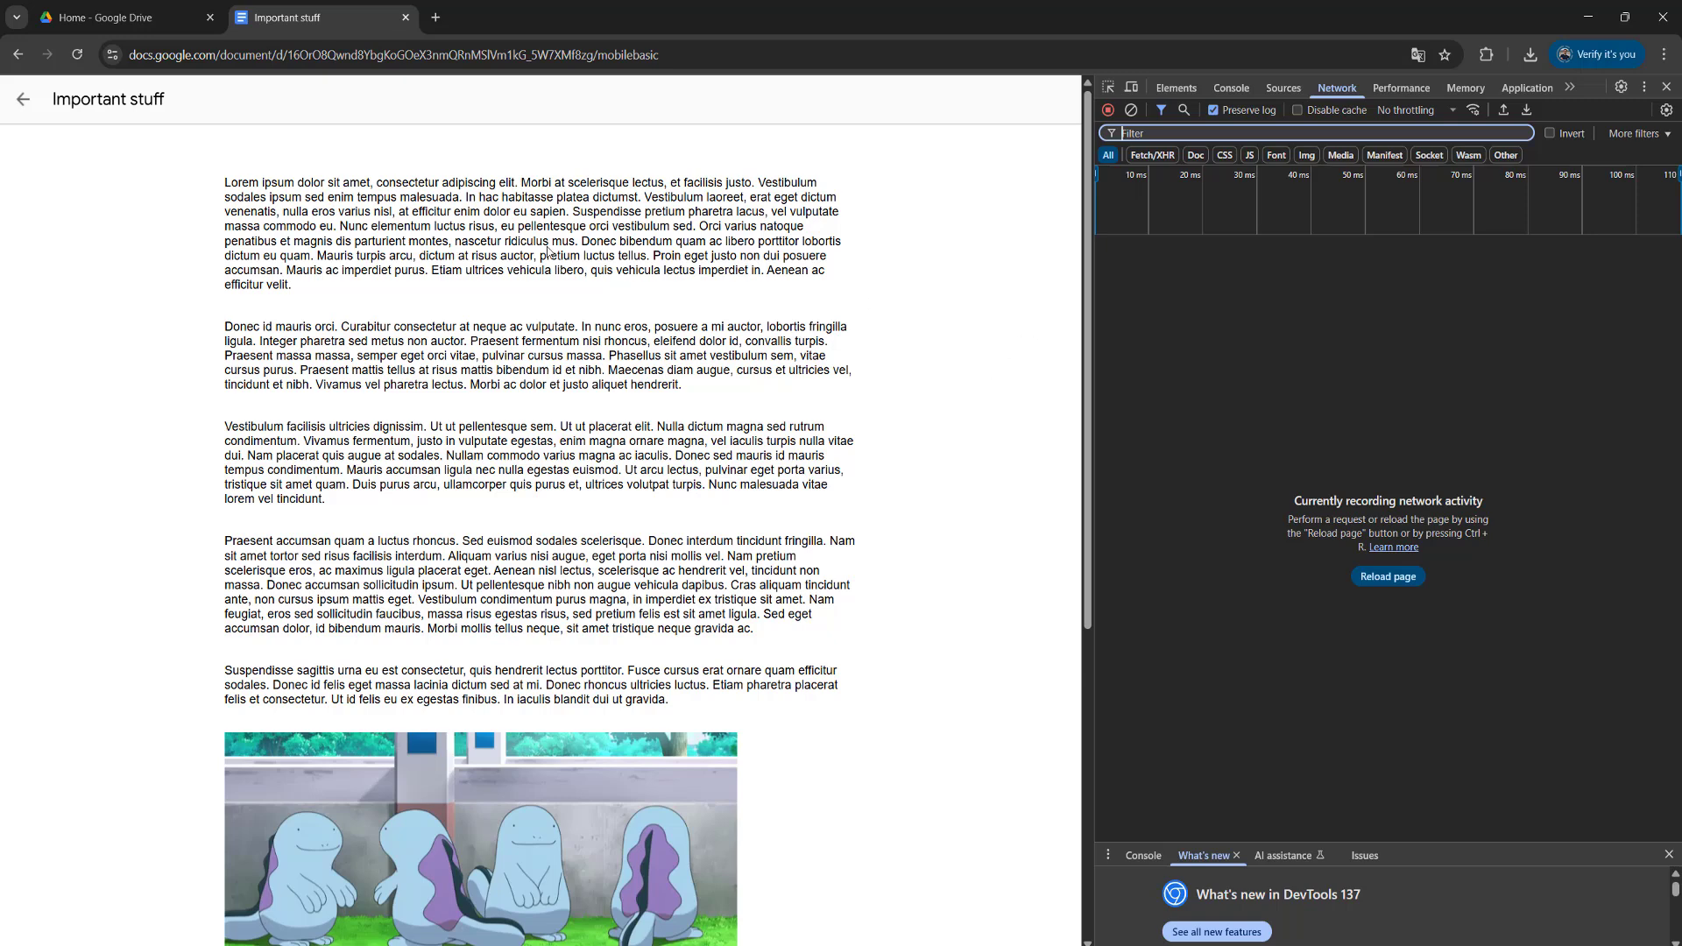
# - Reload the page, select the mobilebasic request, and widen the DevTools panel
pyautogui.click(79, 55)
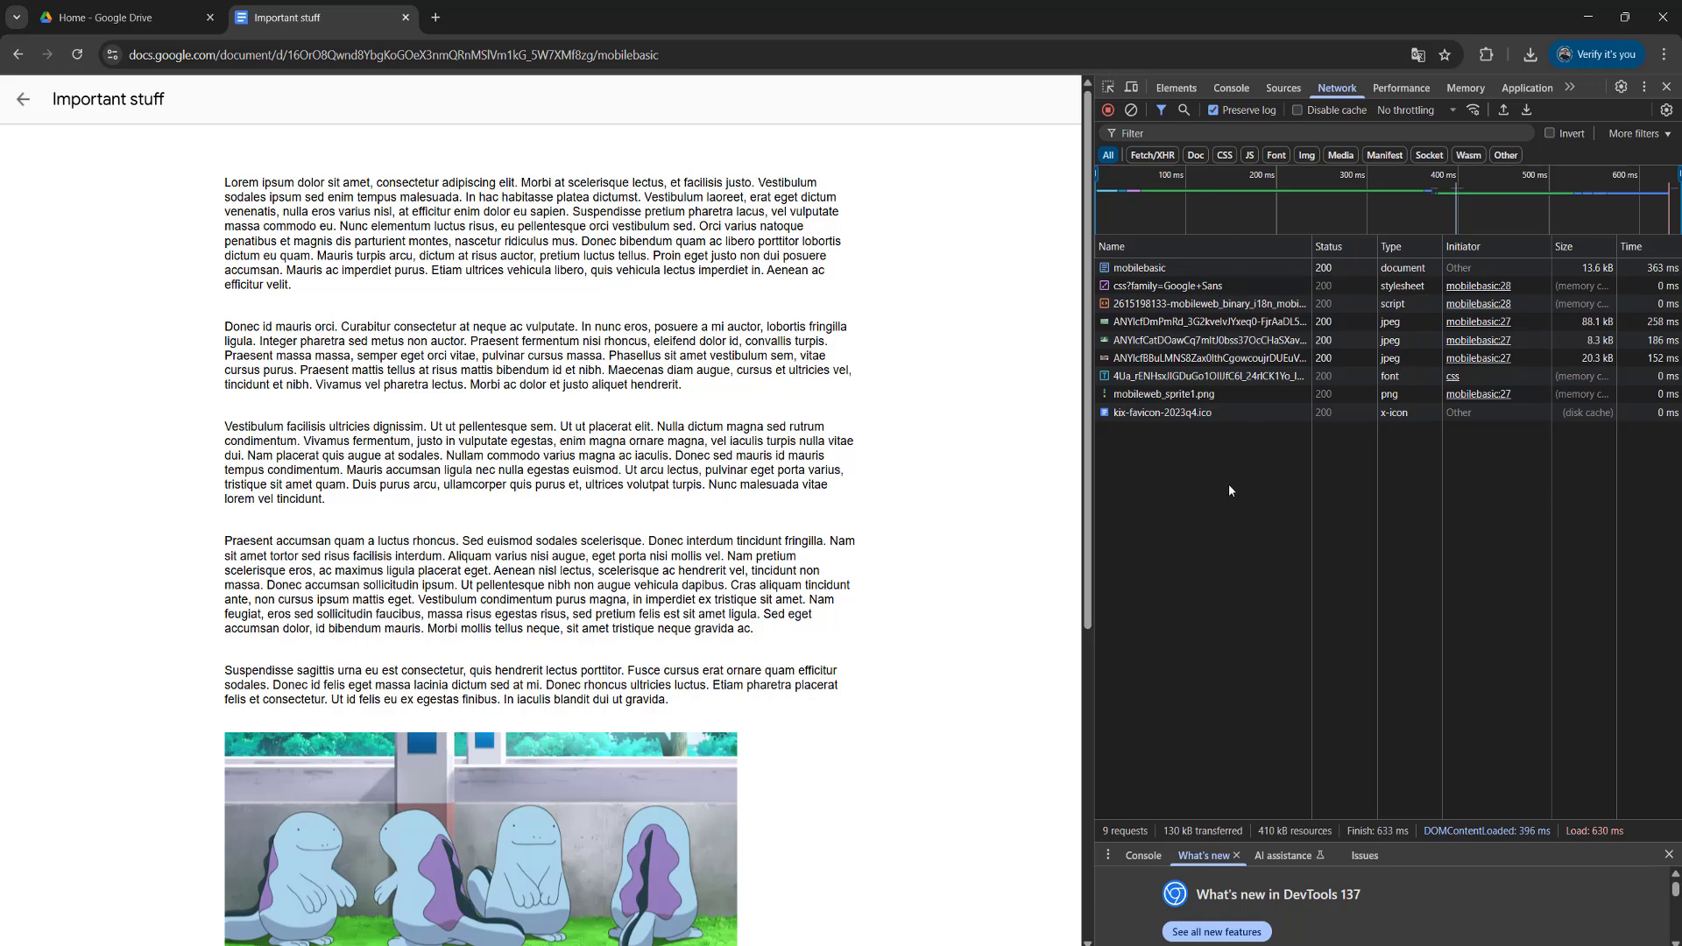
pyautogui.click(1142, 269)
pyautogui.moveTo(1088, 451); pyautogui.dragTo(823, 451)
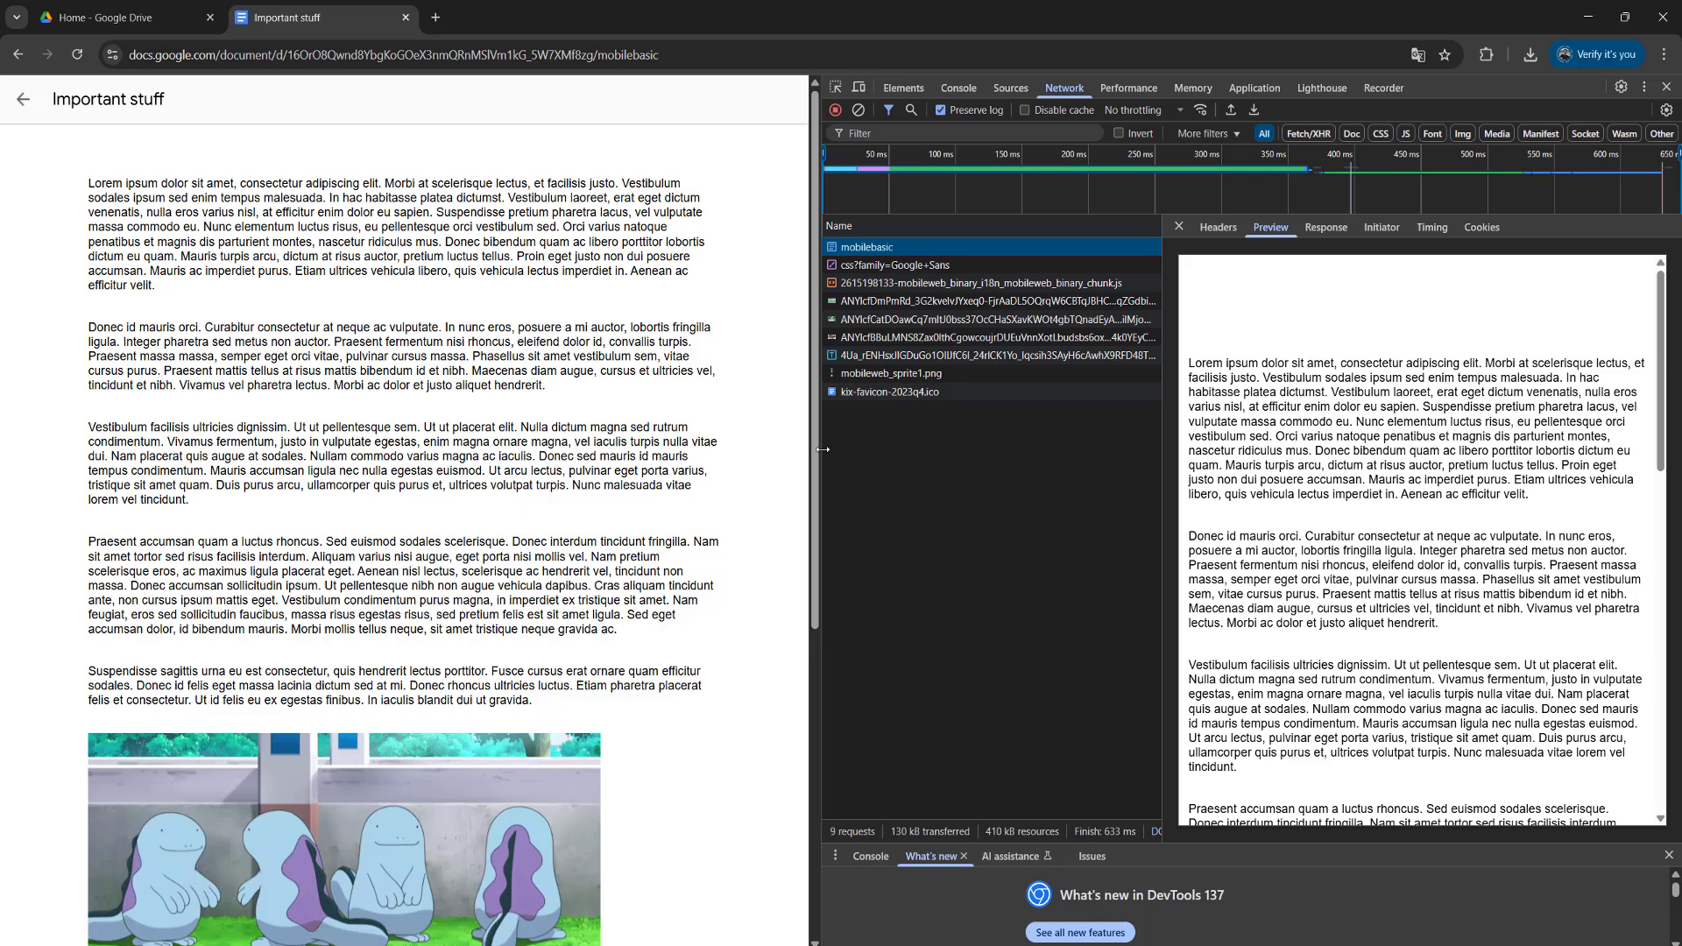
# - Check Headers, return to Preview, and highlight the document text for copying
pyautogui.click(1274, 229)
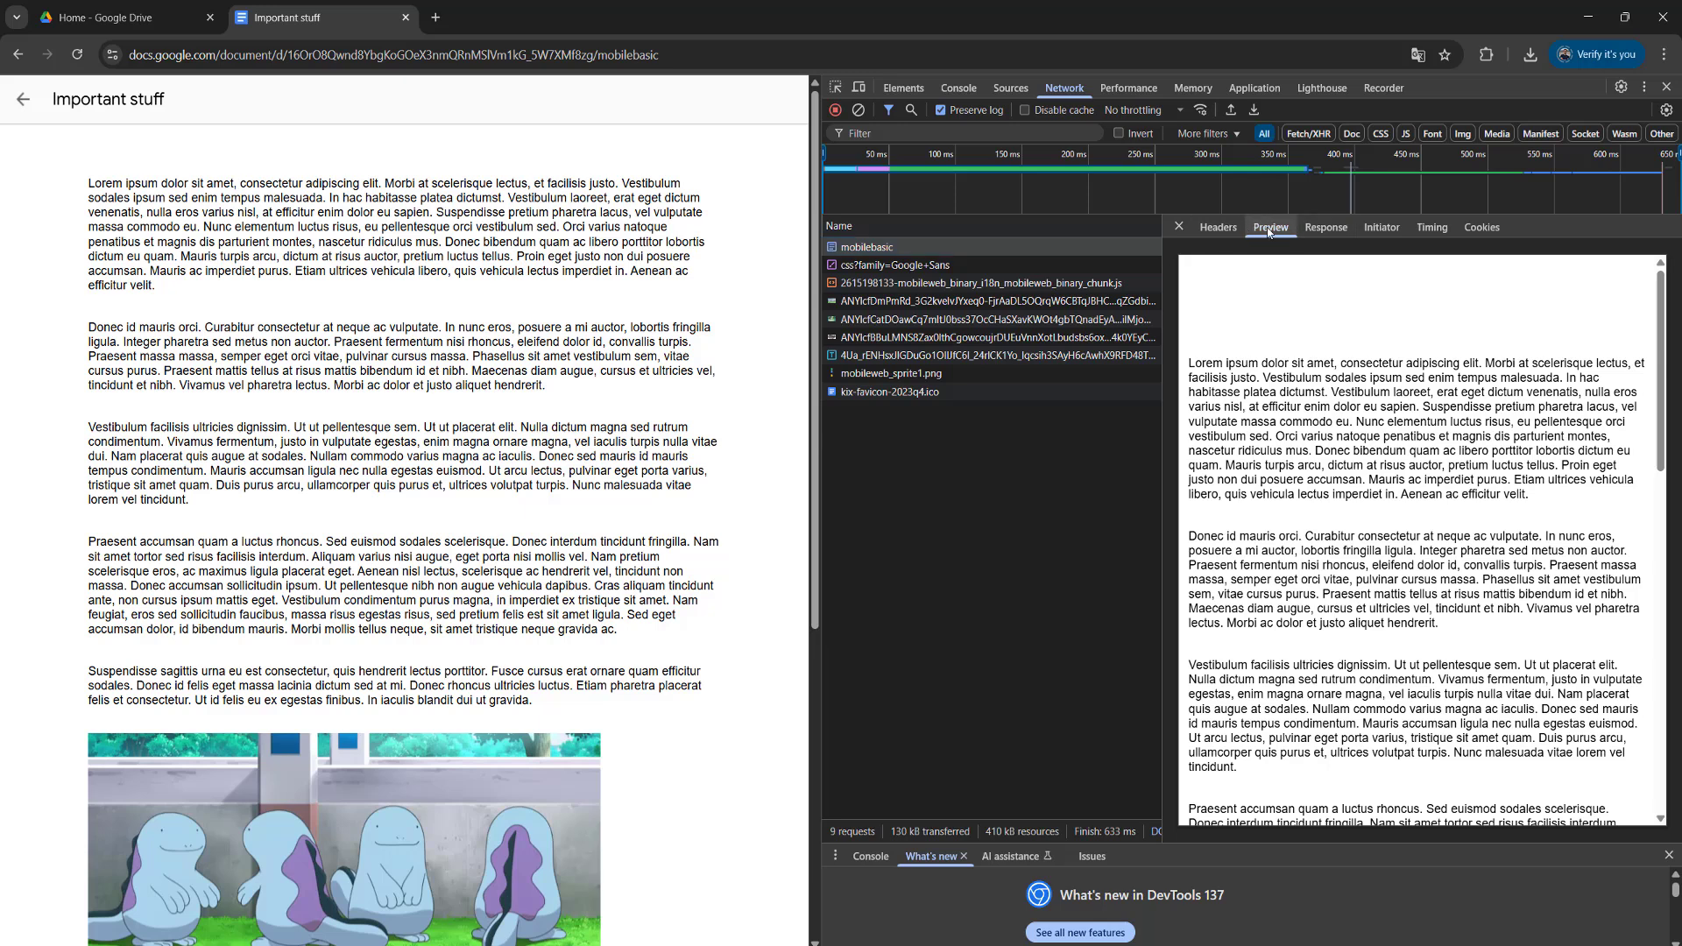
pyautogui.click(1222, 230)
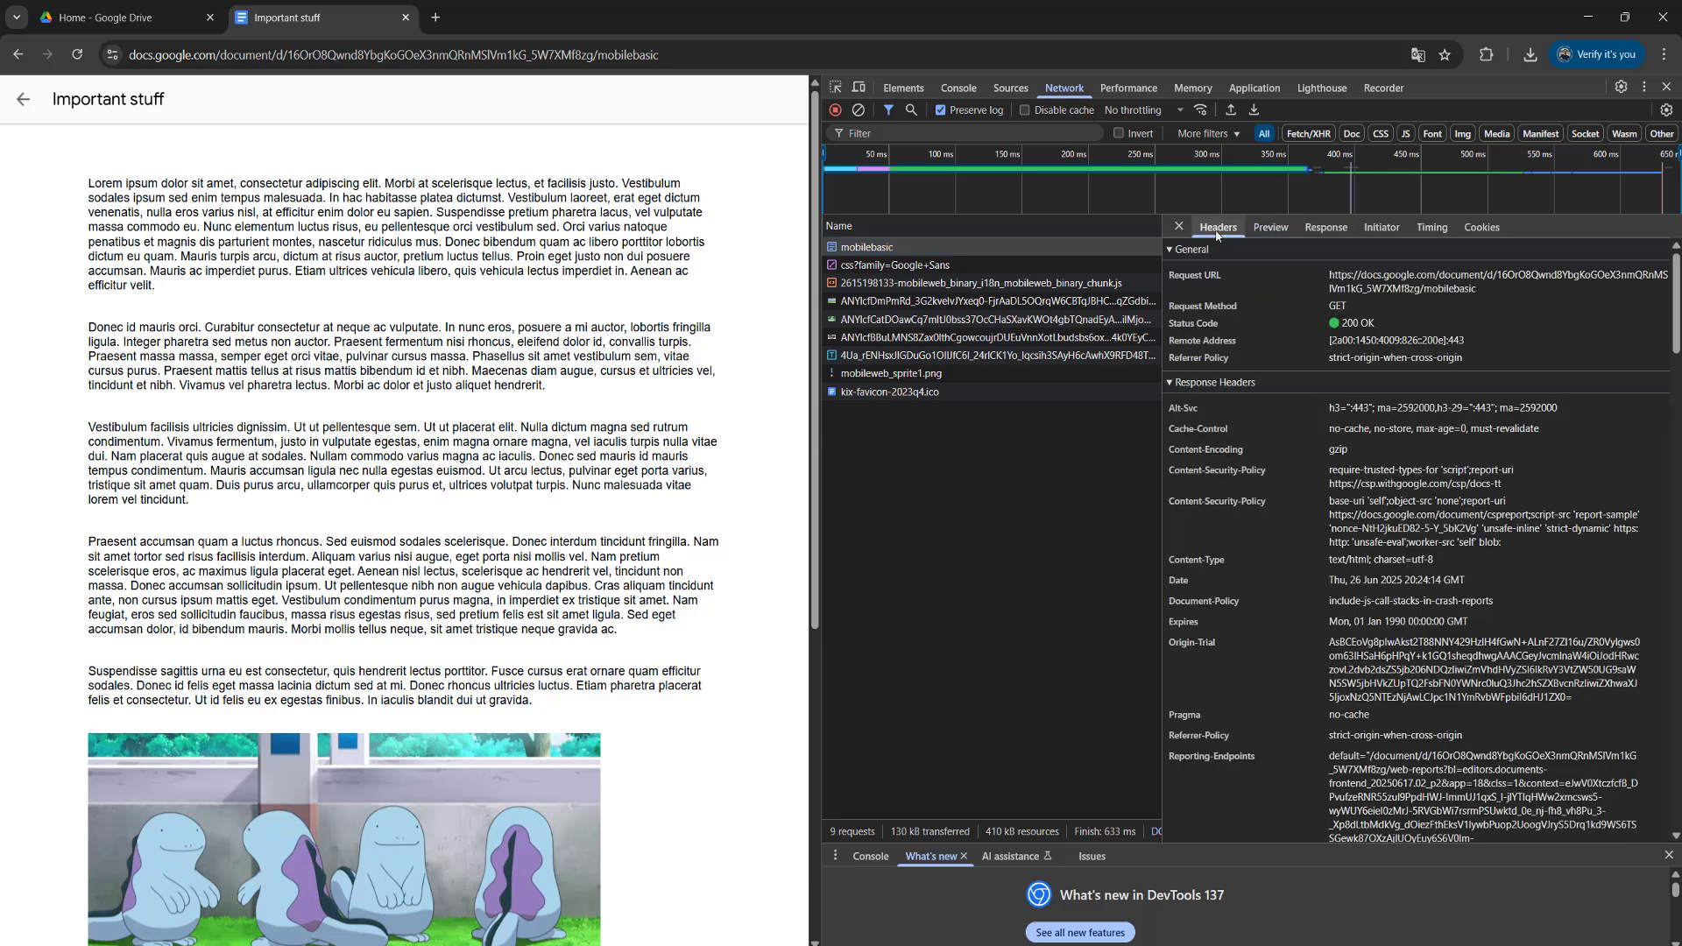
pyautogui.click(1272, 227)
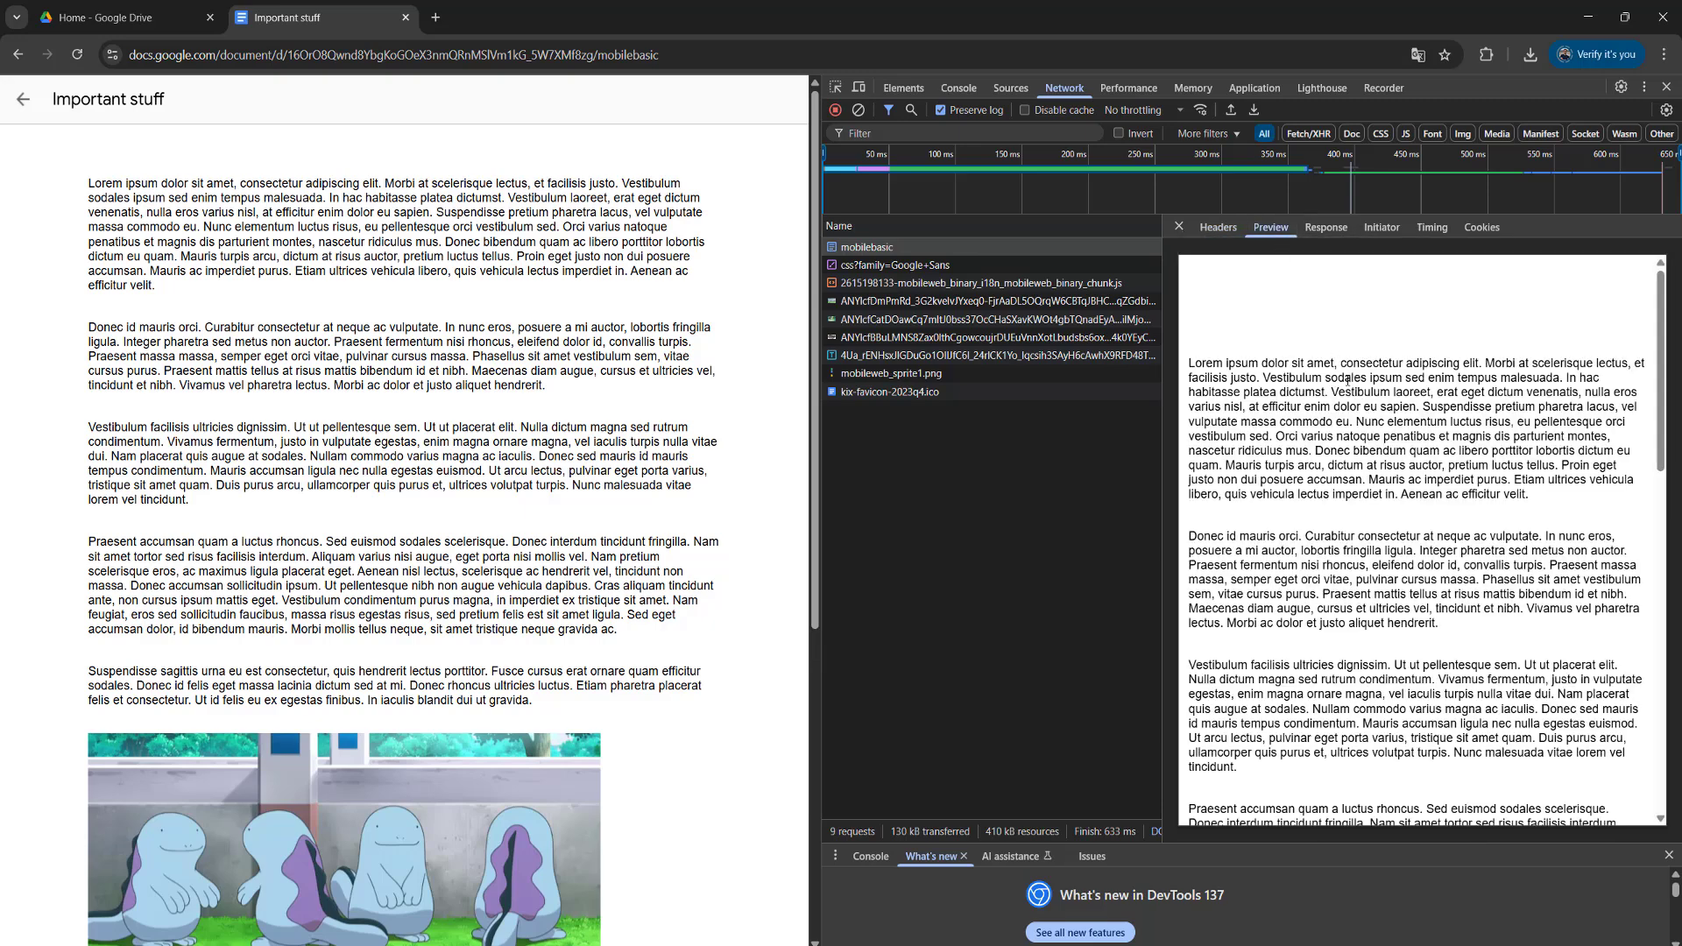
pyautogui.moveTo(1660, 350); pyautogui.dragTo(1661, 709)
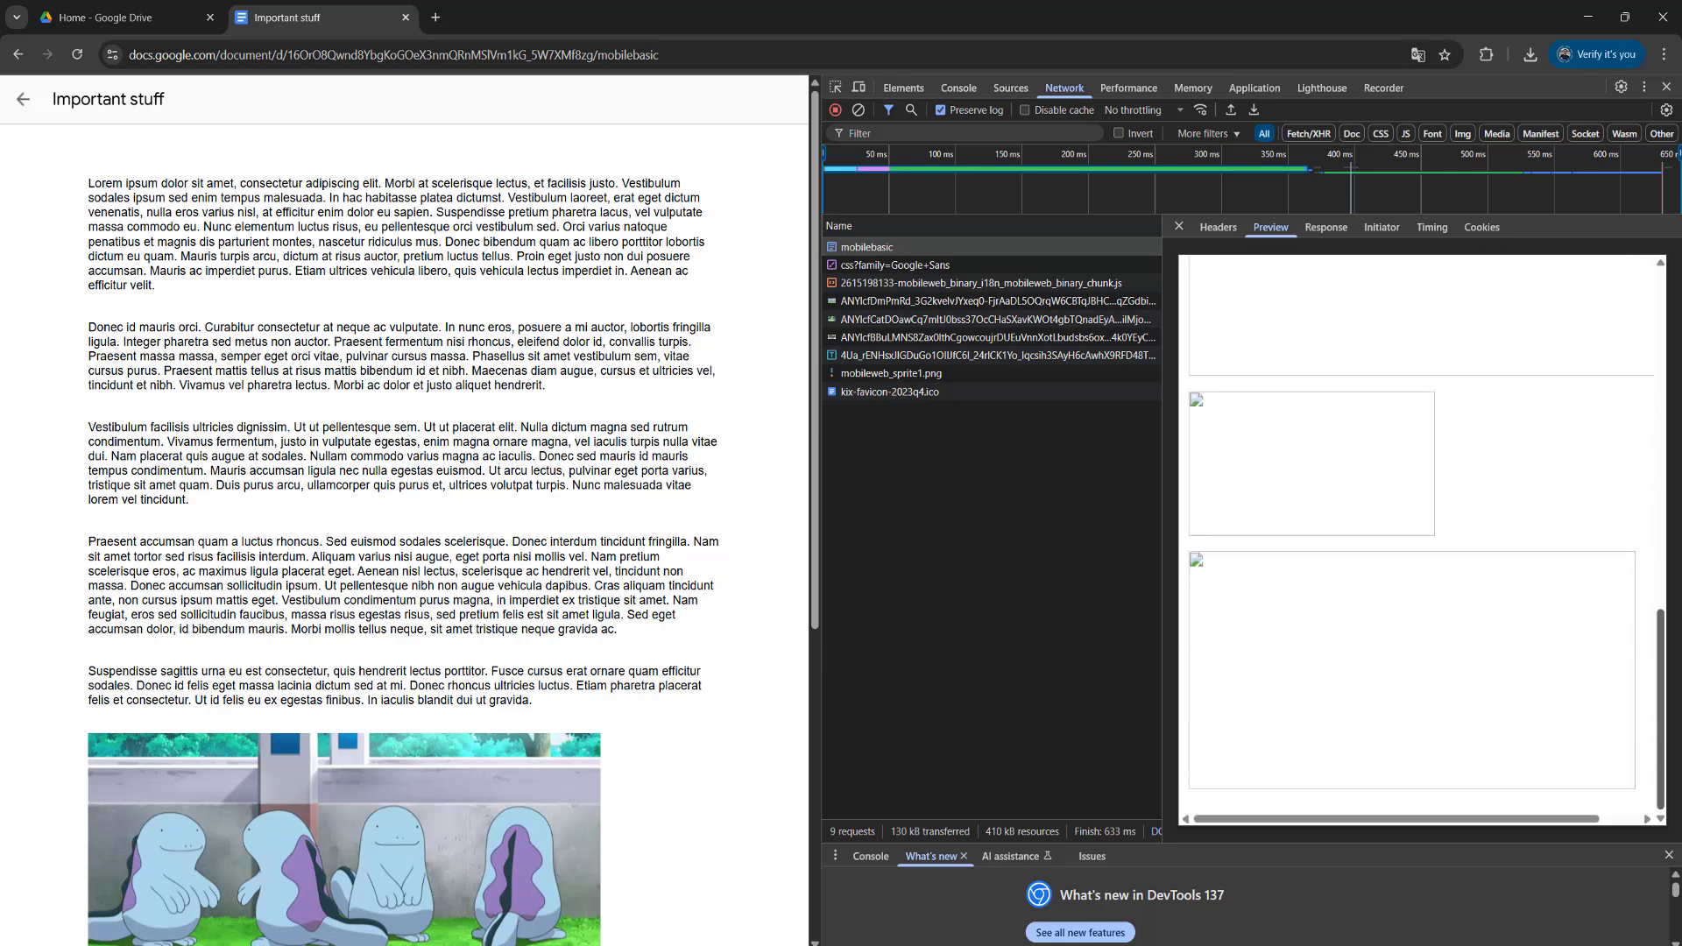
pyautogui.scroll(5, 1227, 389)
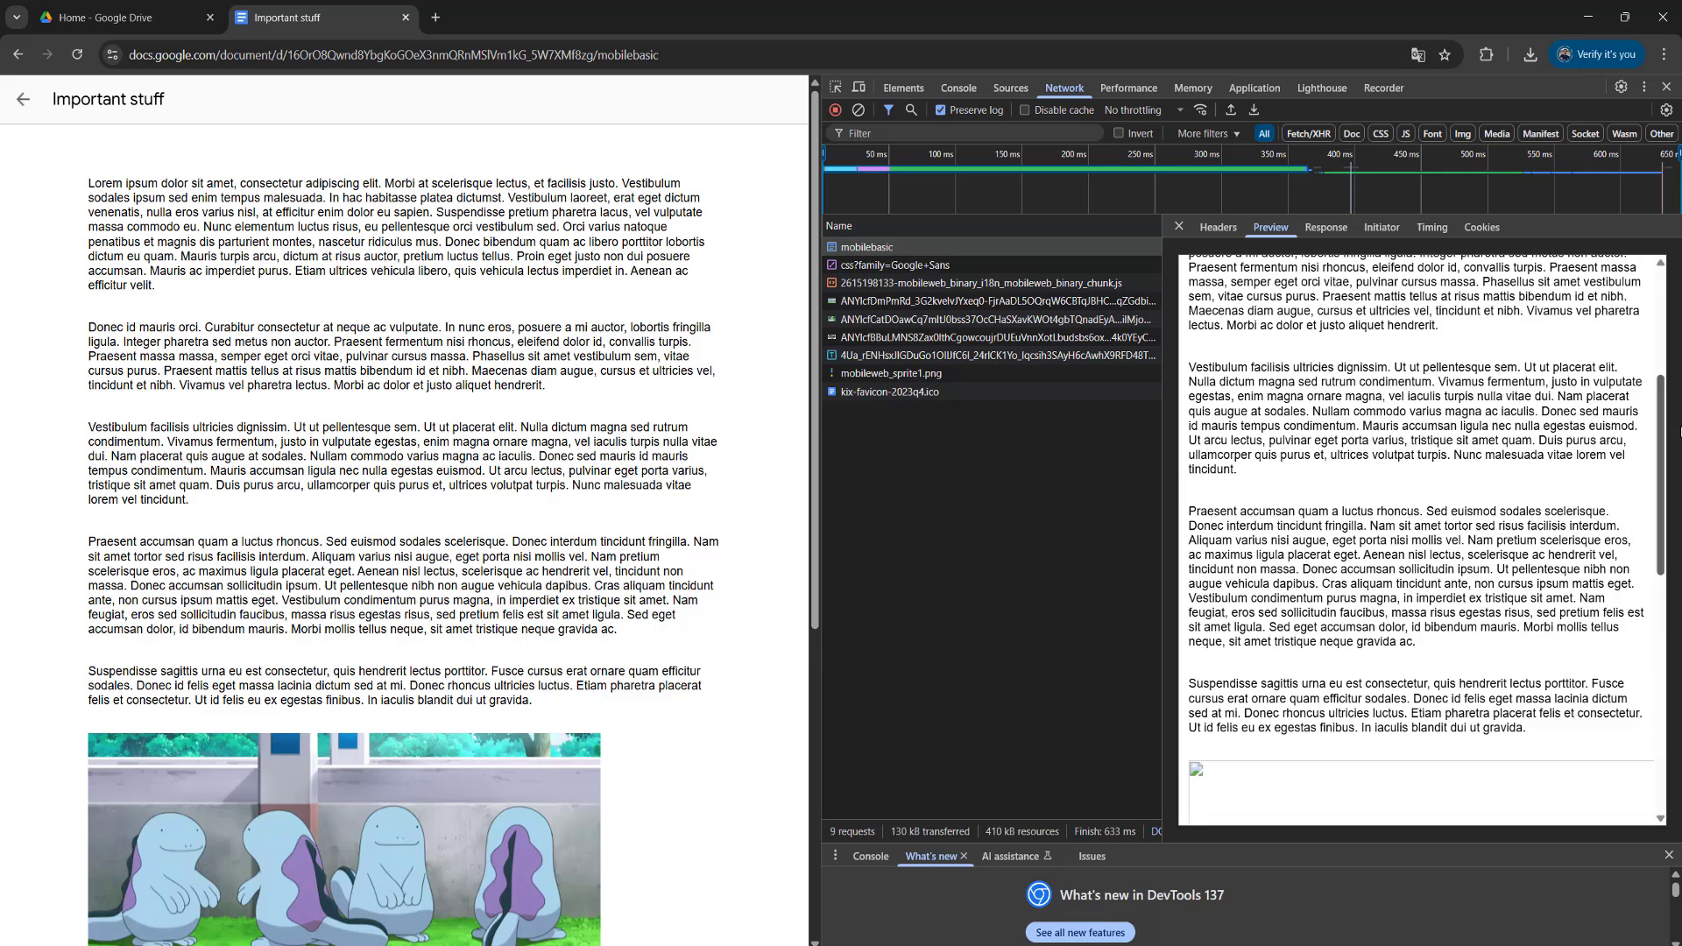
pyautogui.scroll(5, 1227, 390)
pyautogui.scroll(3, 1227, 390)
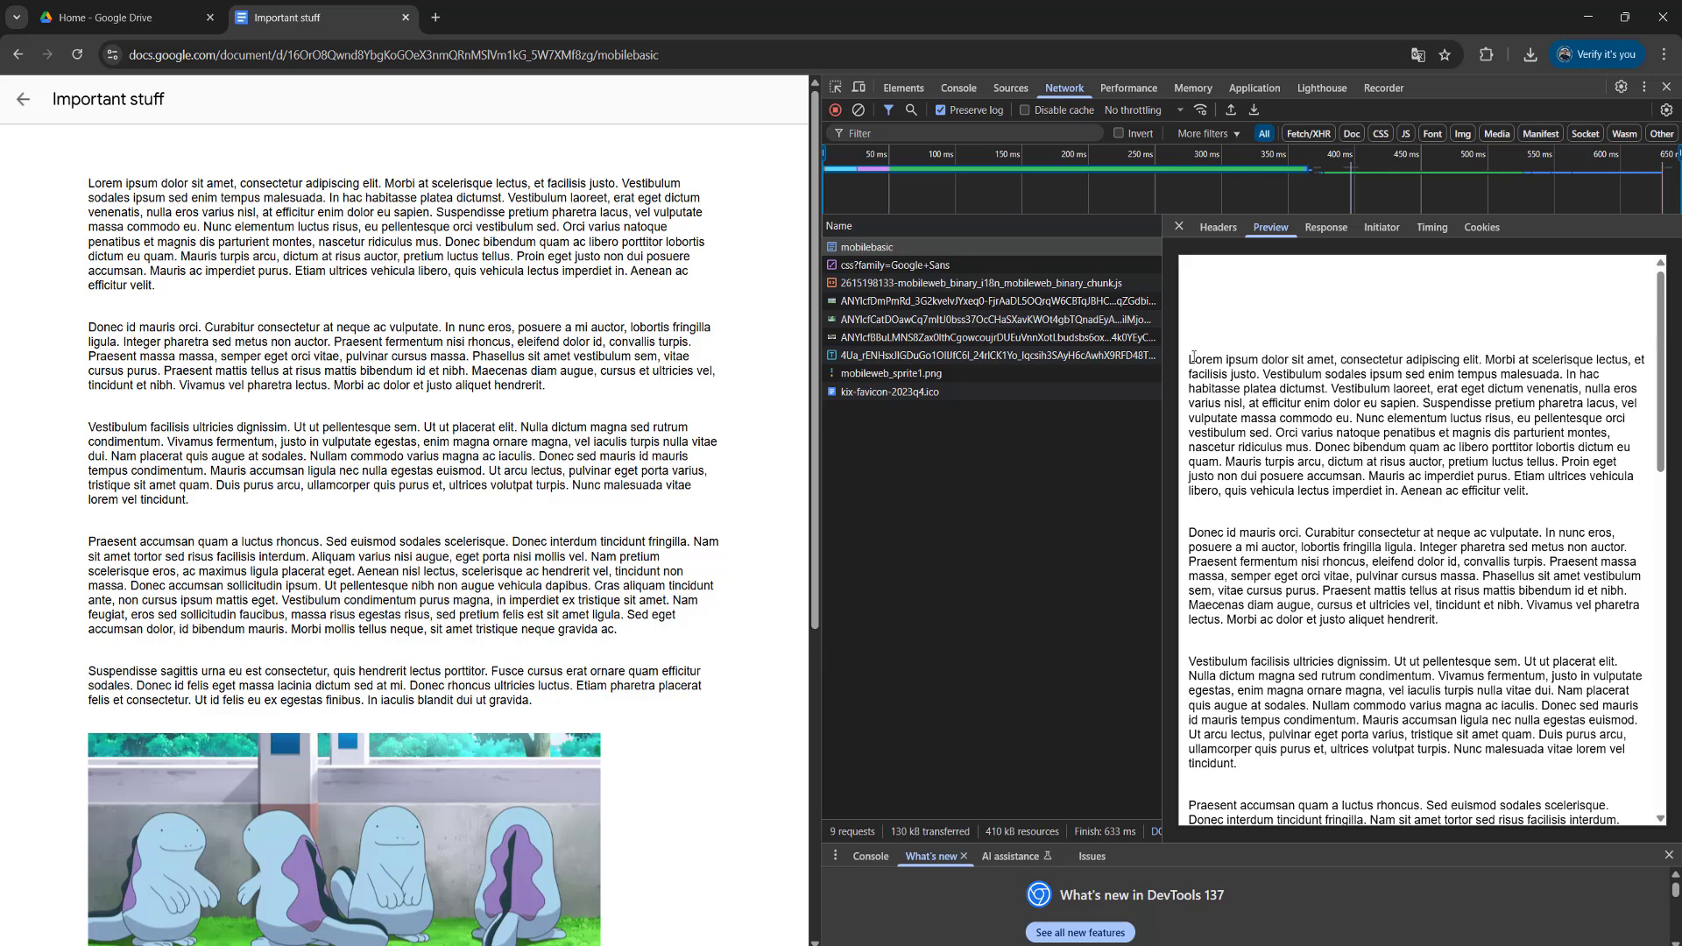
pyautogui.moveTo(1192, 357)
pyautogui.mouseDown()
pyautogui.moveTo(1299, 459)
pyautogui.moveTo(1540, 570)
pyautogui.mouseUp()
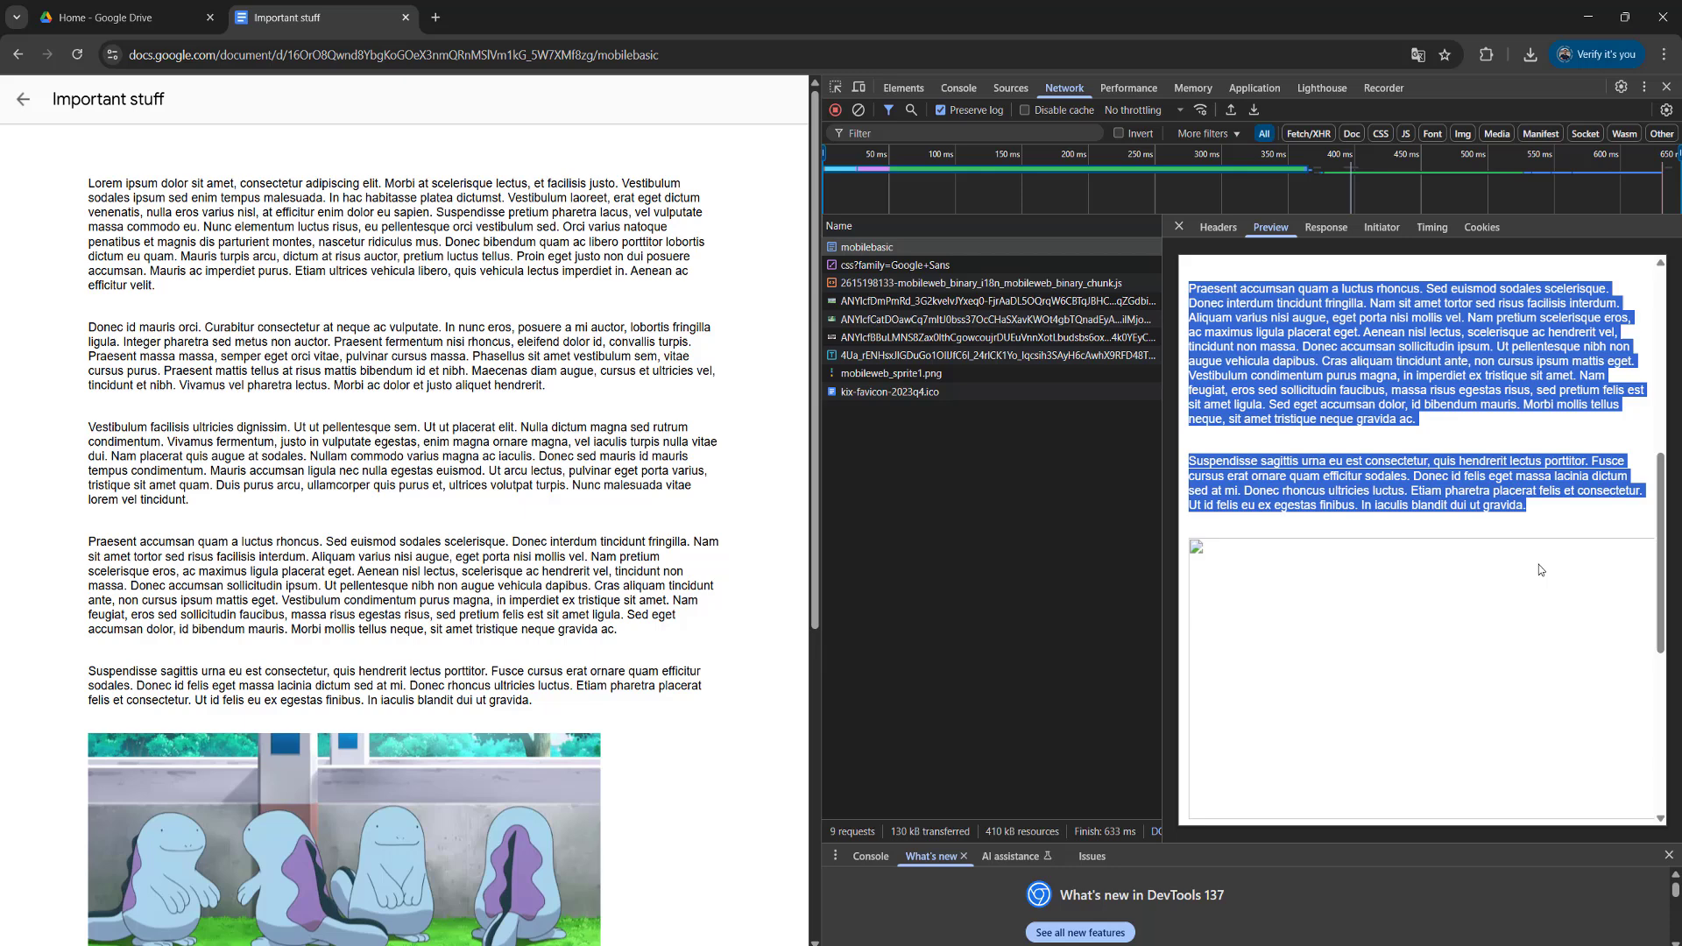
pyautogui.rightClick(1357, 330)
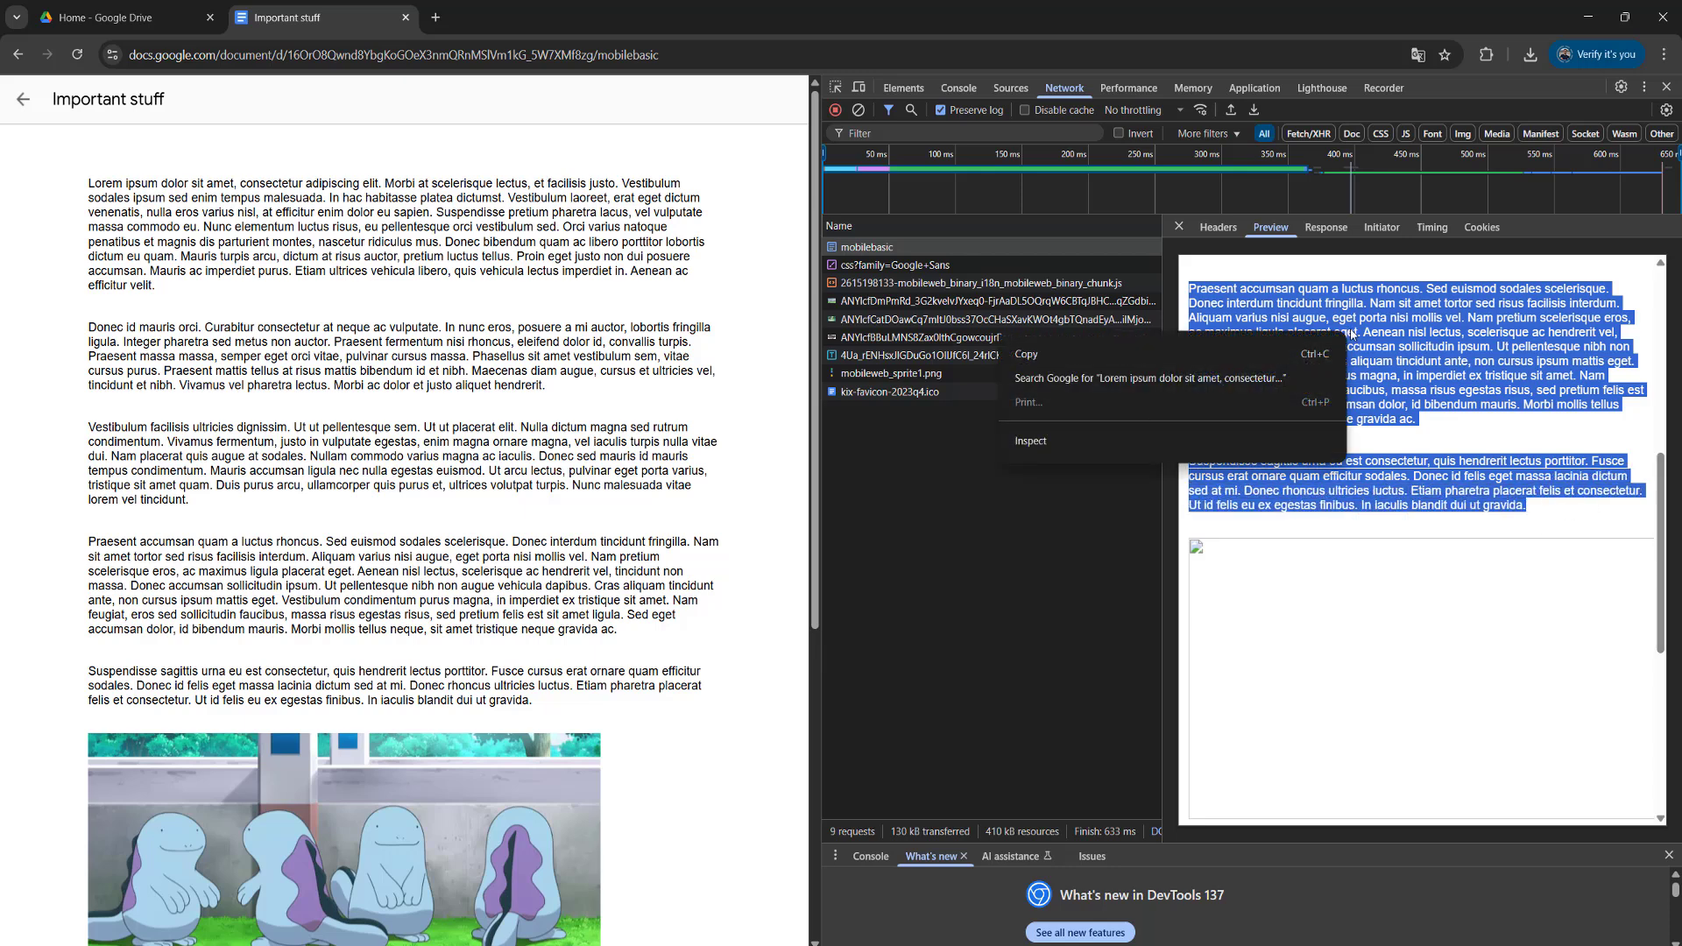
# - Copy the highlighted preview text and paste it into a blank Notepad note
pyautogui.click(1269, 359)
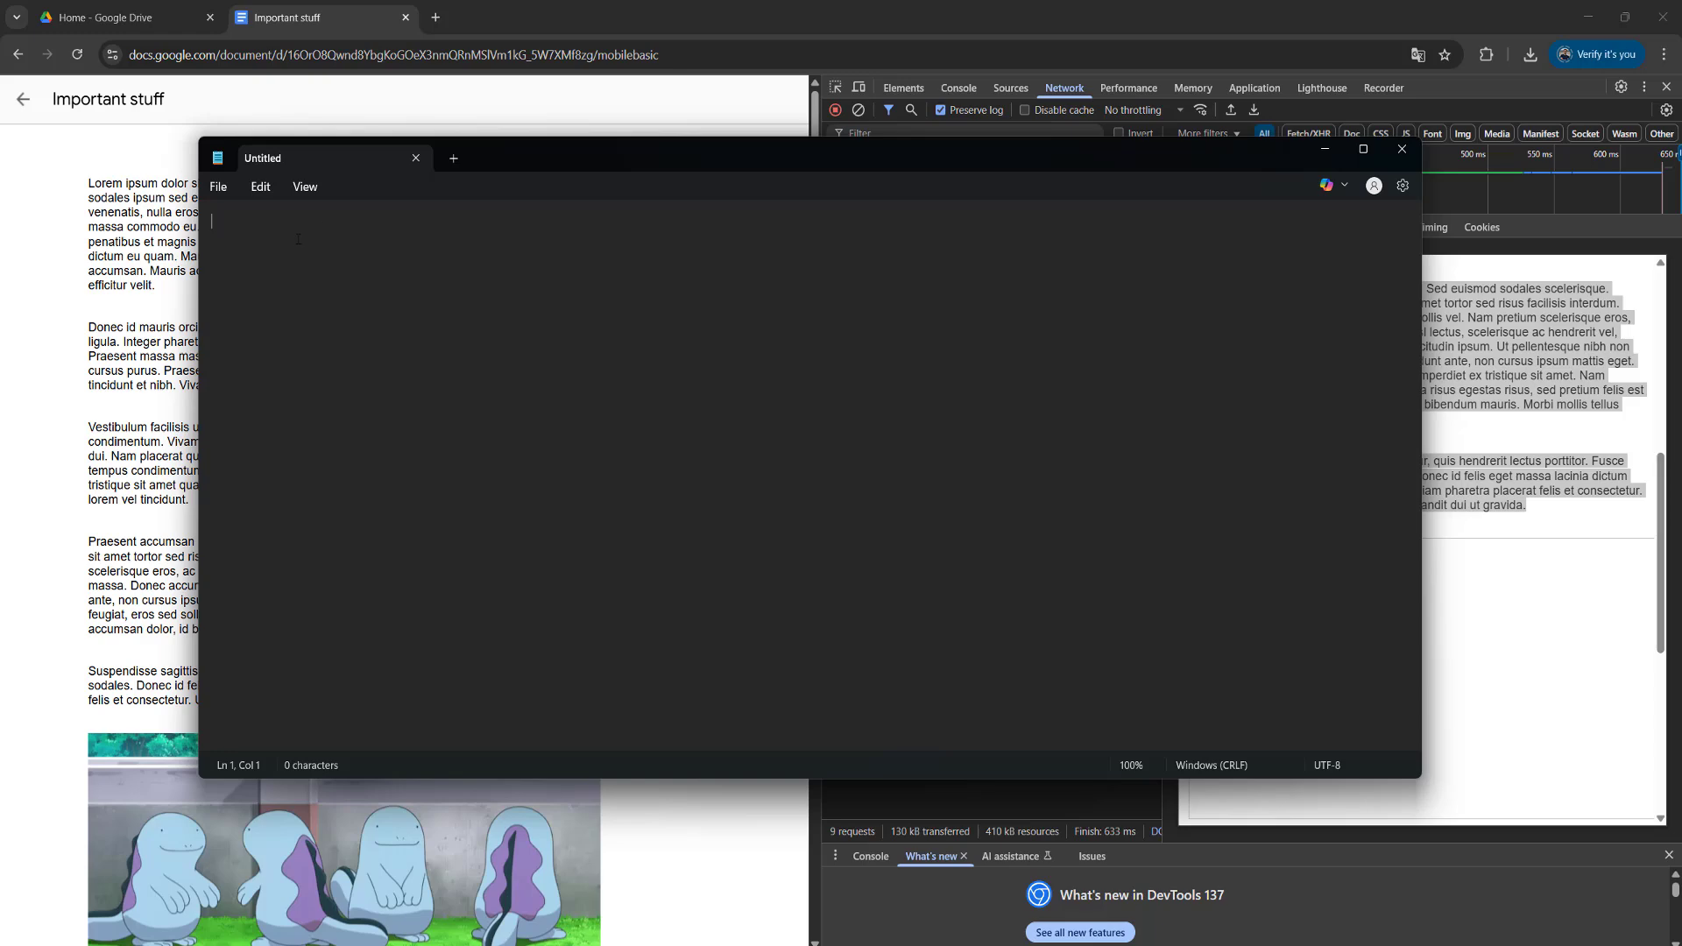
pyautogui.rightClick(298, 234)
pyautogui.click(357, 359)
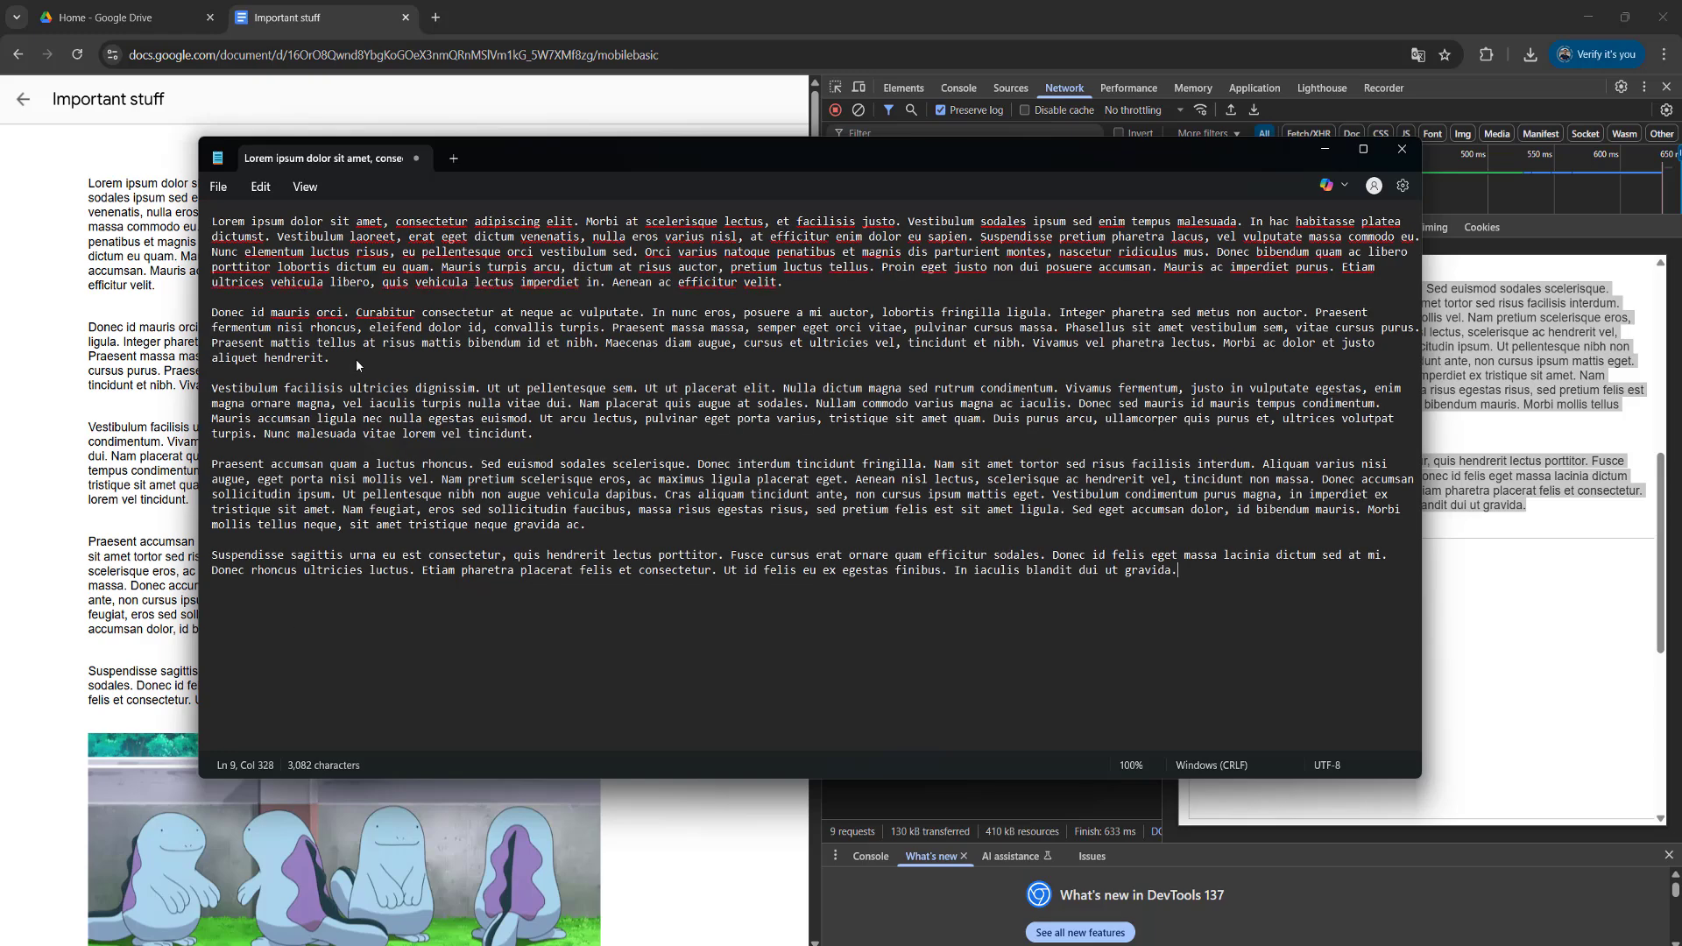